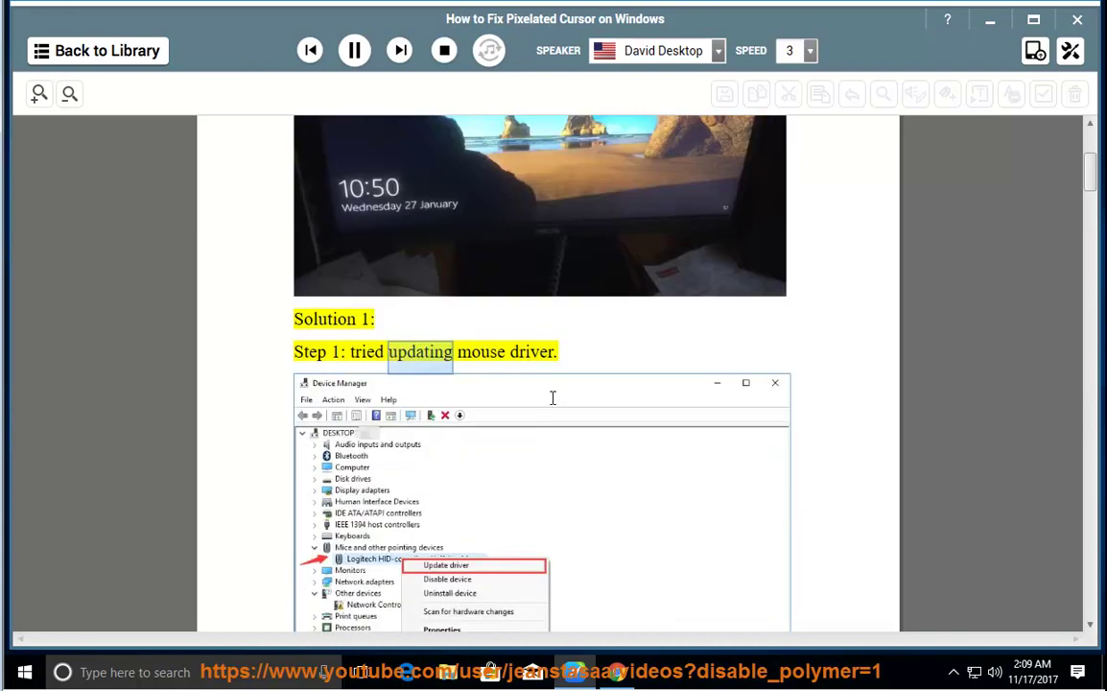
Step: Pause the guide's read-aloud at Step 2 and minimize NaturalReader to show the desktop
{"action": "left_click", "coordinate": [354, 51]}
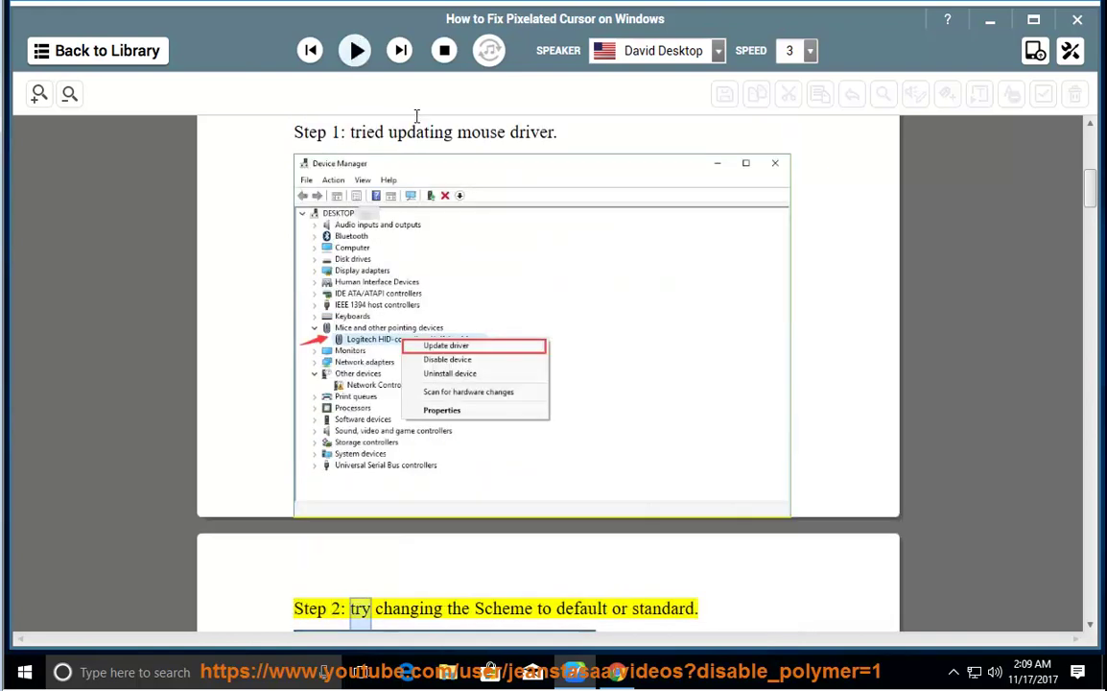
{"action": "left_click", "coordinate": [995, 21]}
Step: Open Computer Management from This PC and expand Device Manager's Mice and other pointing devices
{"action": "right_click", "coordinate": [46, 30]}
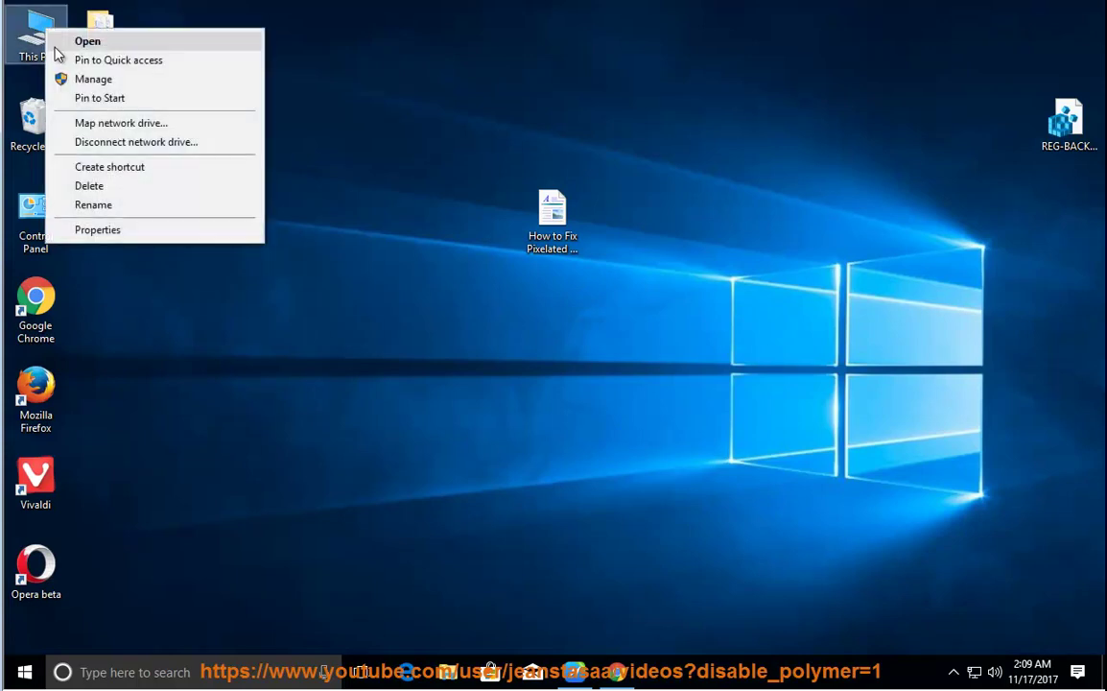
{"action": "left_click", "coordinate": [95, 81]}
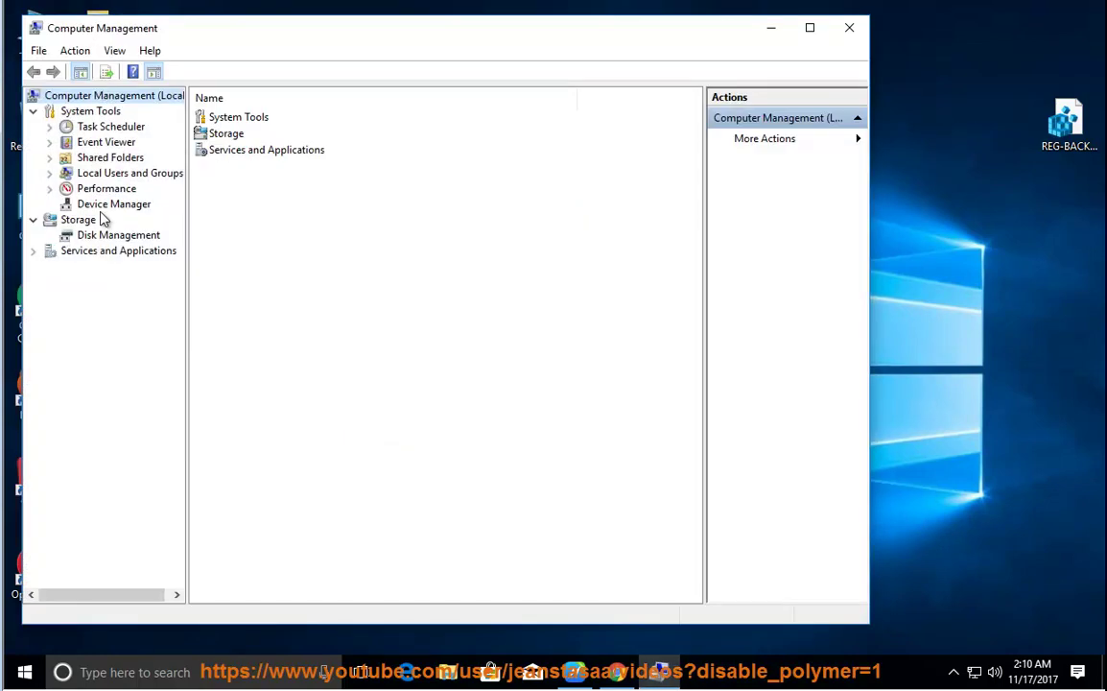
{"action": "left_click", "coordinate": [89, 204]}
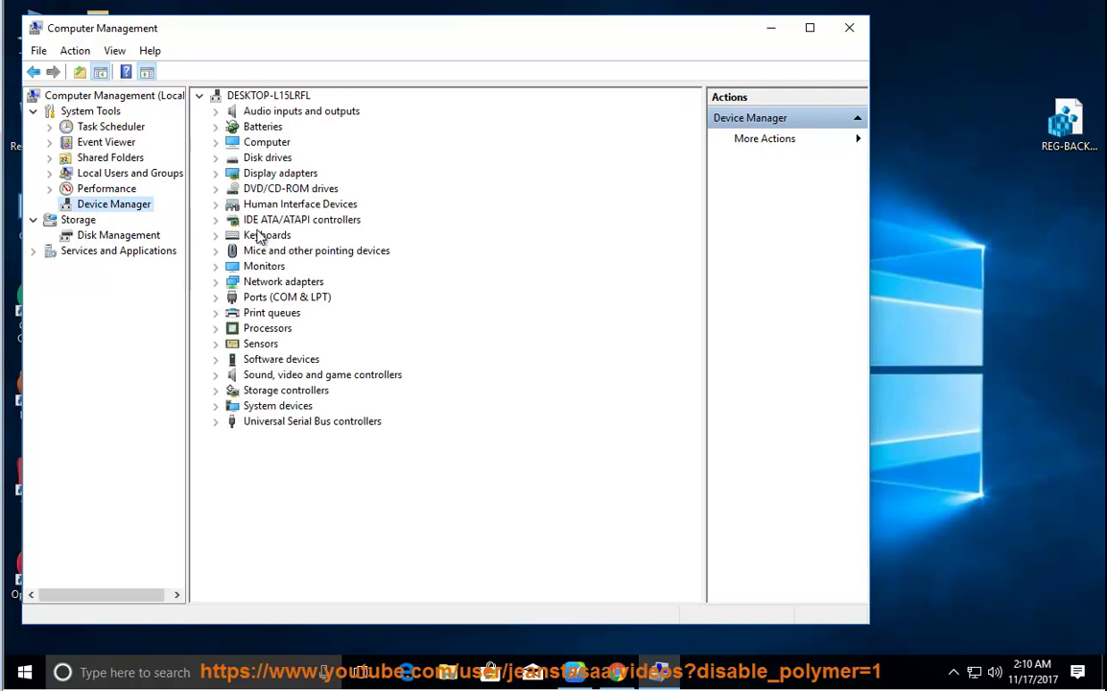
{"action": "left_click", "coordinate": [292, 252]}
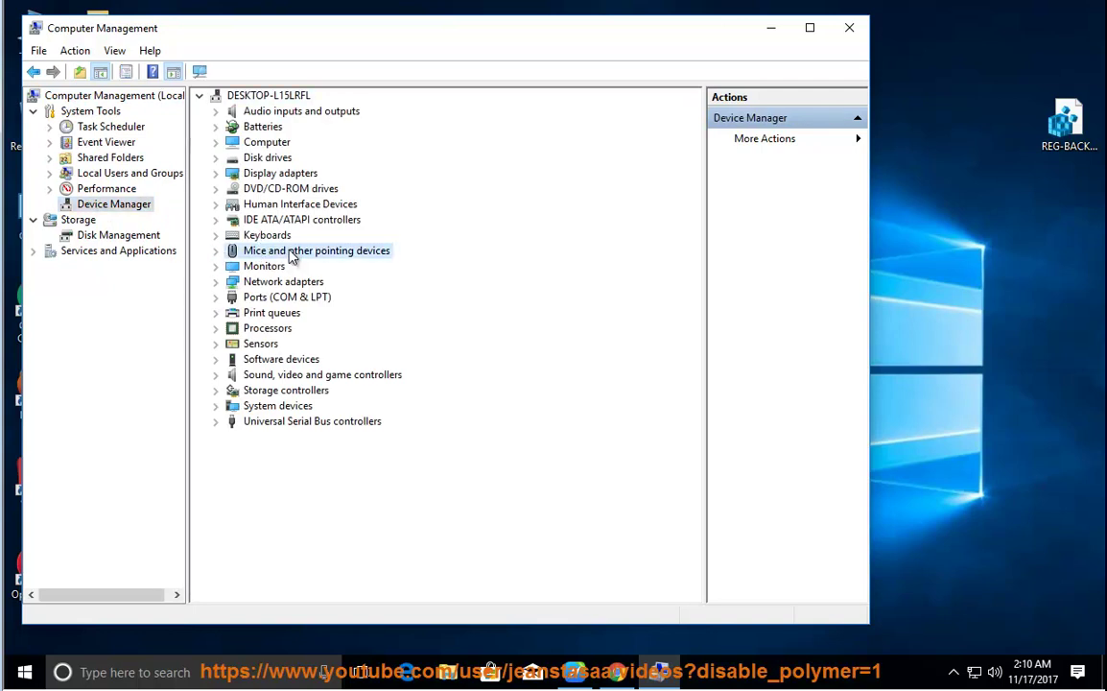
{"action": "left_click", "coordinate": [216, 252]}
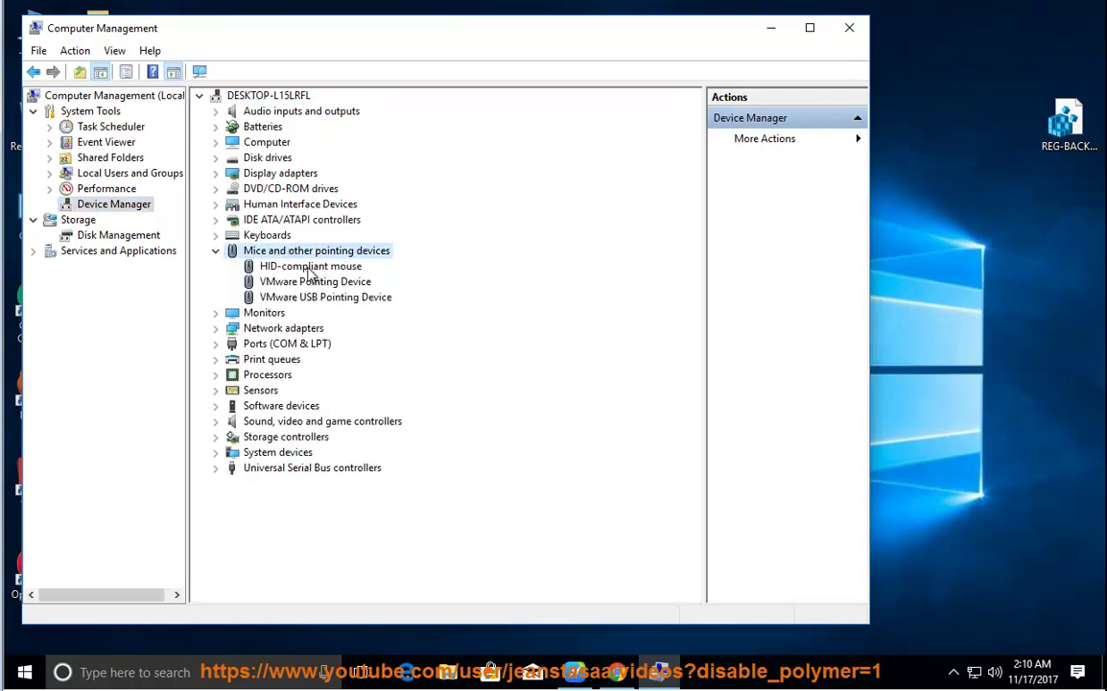
Step: Show driver options for HID-compliant mouse, VMware Pointing Device and VMware USB Pointing Device, then minimize
{"action": "left_click", "coordinate": [308, 268]}
{"action": "right_click", "coordinate": [308, 269]}
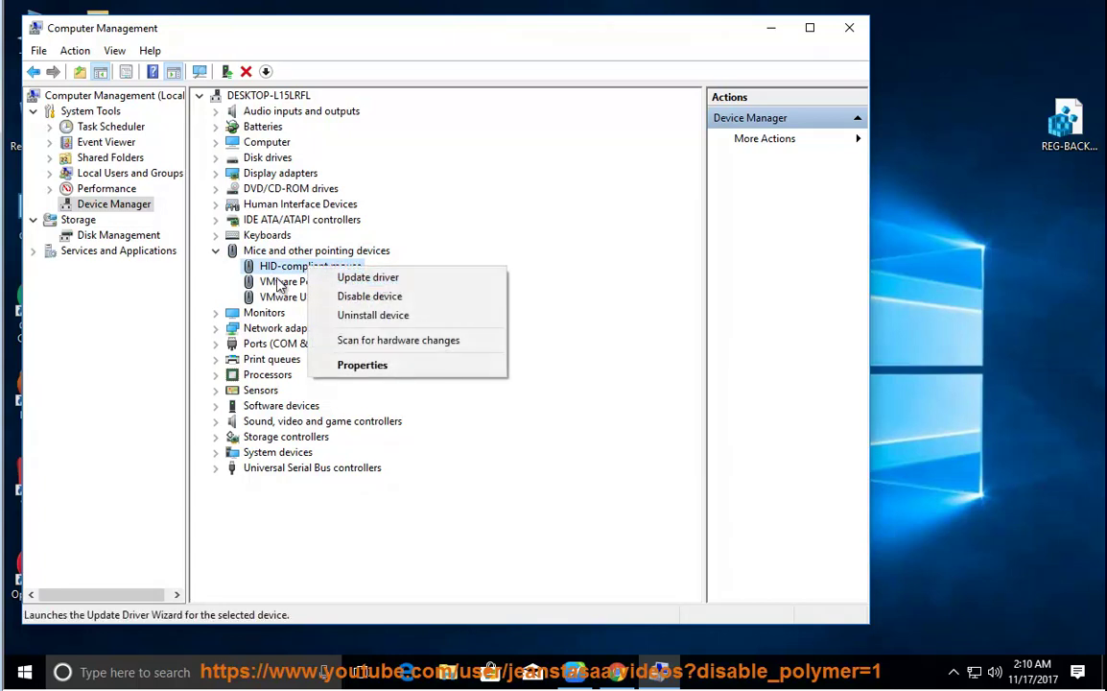
{"action": "left_click", "coordinate": [280, 283]}
{"action": "right_click", "coordinate": [283, 282]}
{"action": "left_click", "coordinate": [310, 299]}
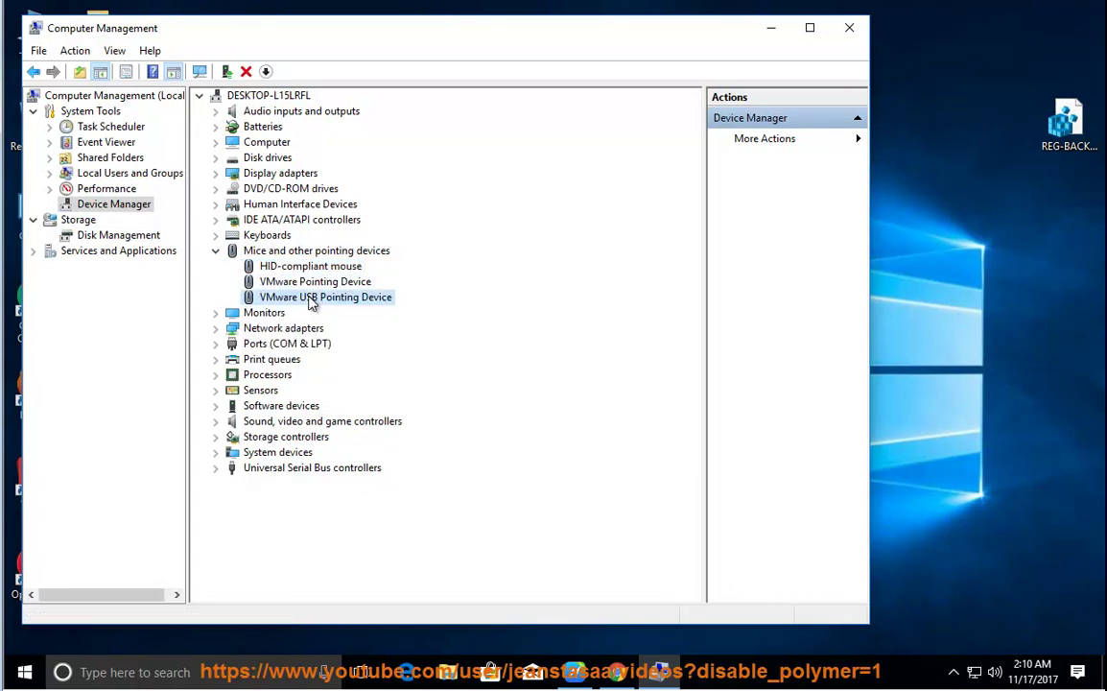
{"action": "right_click", "coordinate": [311, 302]}
{"action": "left_click", "coordinate": [610, 144]}
{"action": "left_click", "coordinate": [771, 27]}
Step: Restore NaturalReader, resume and pause reading, and select the Step 2 sentence about the Scheme
{"action": "left_click", "coordinate": [574, 672]}
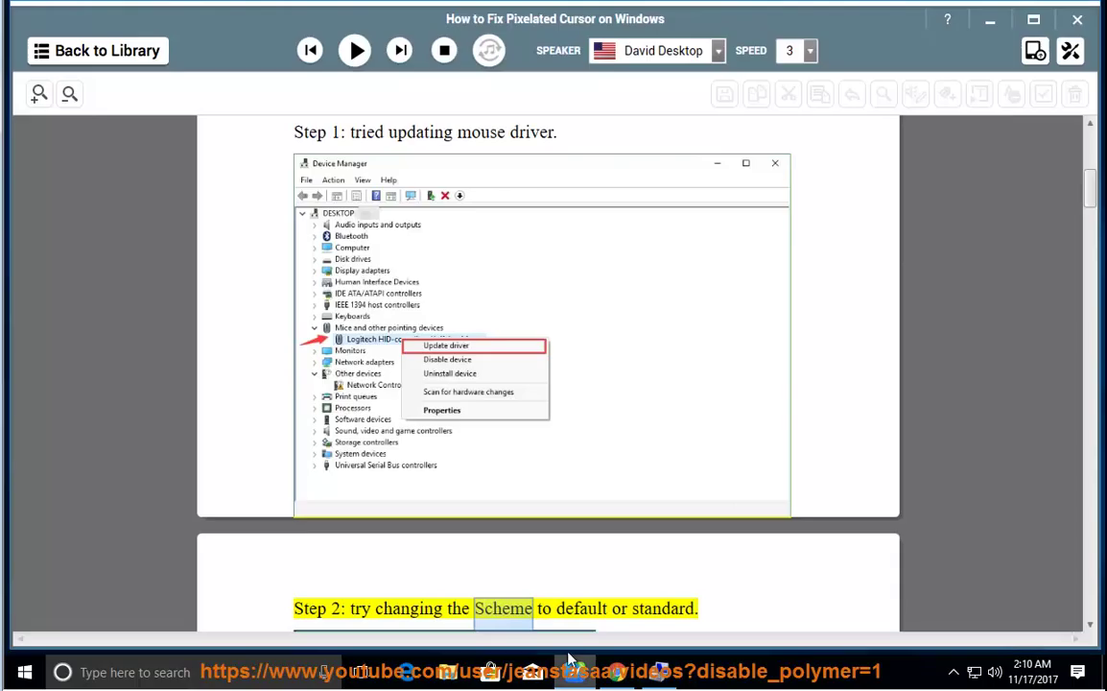
{"action": "left_click", "coordinate": [355, 50]}
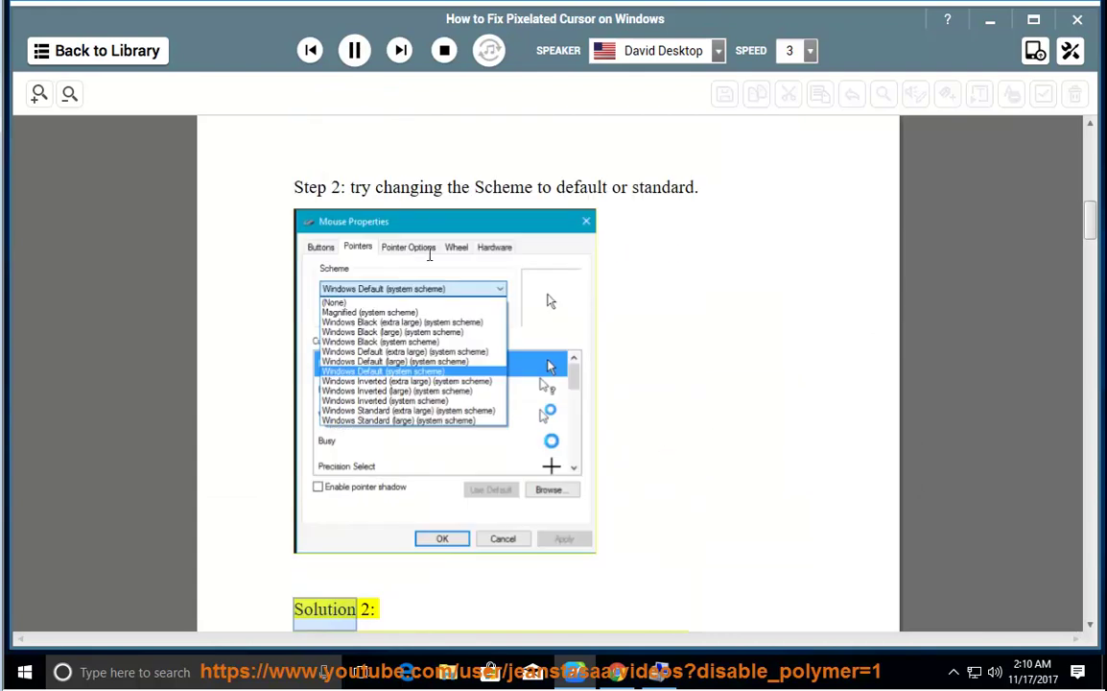
{"action": "left_click", "coordinate": [354, 50]}
{"action": "left_click_drag", "start_coordinate": [719, 155], "coordinate": [286, 152]}
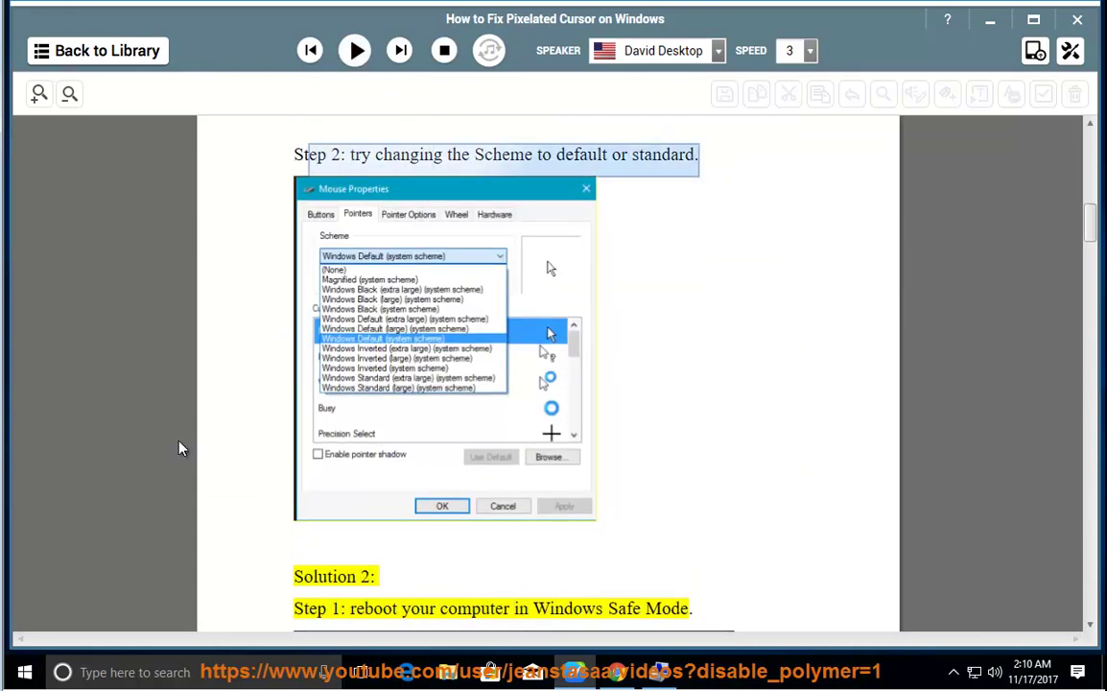
Step: Search 'mouse' in Windows Settings and open Mouse settings' additional mouse options
{"action": "left_click", "coordinate": [29, 672]}
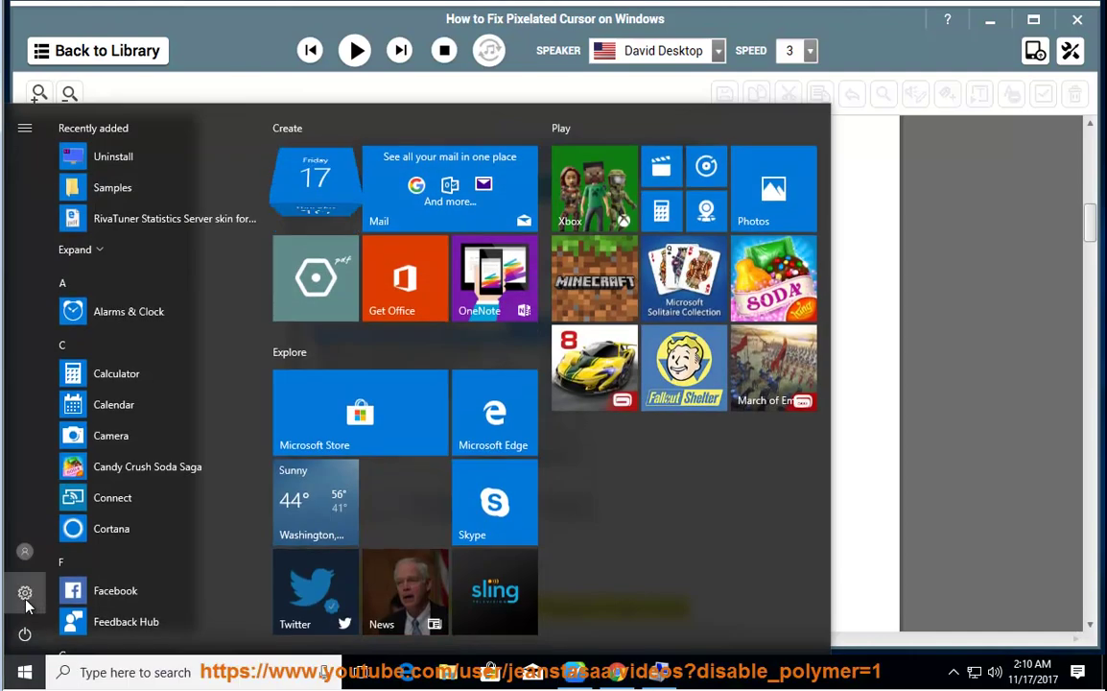
{"action": "left_click", "coordinate": [25, 592]}
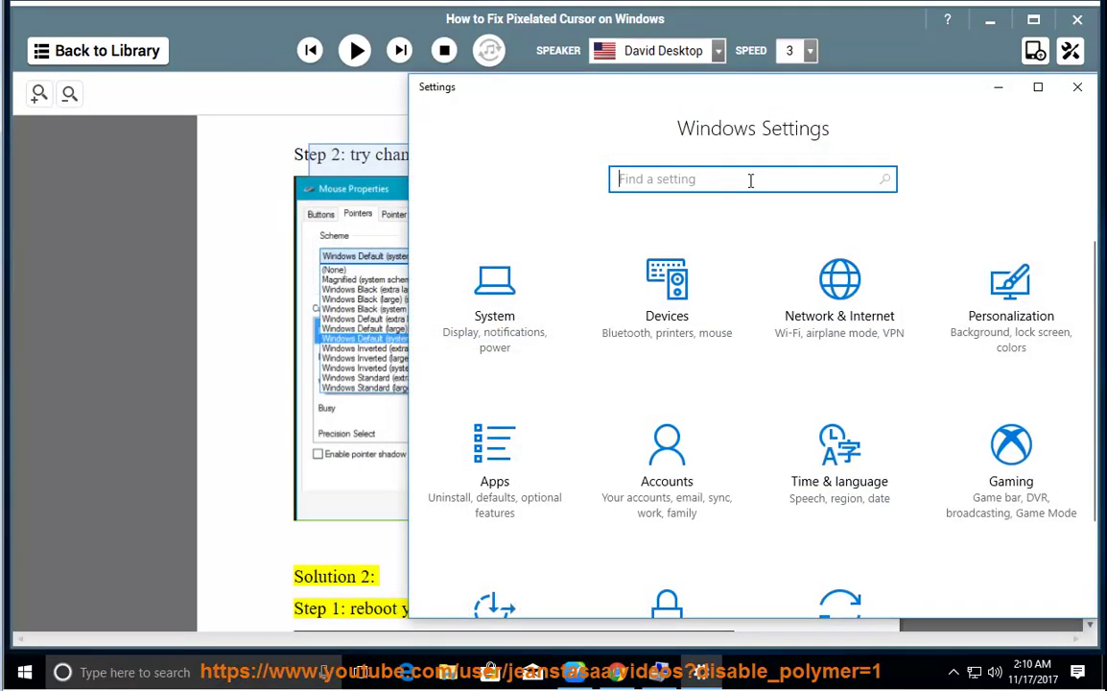
{"action": "type", "text": "mouse"}
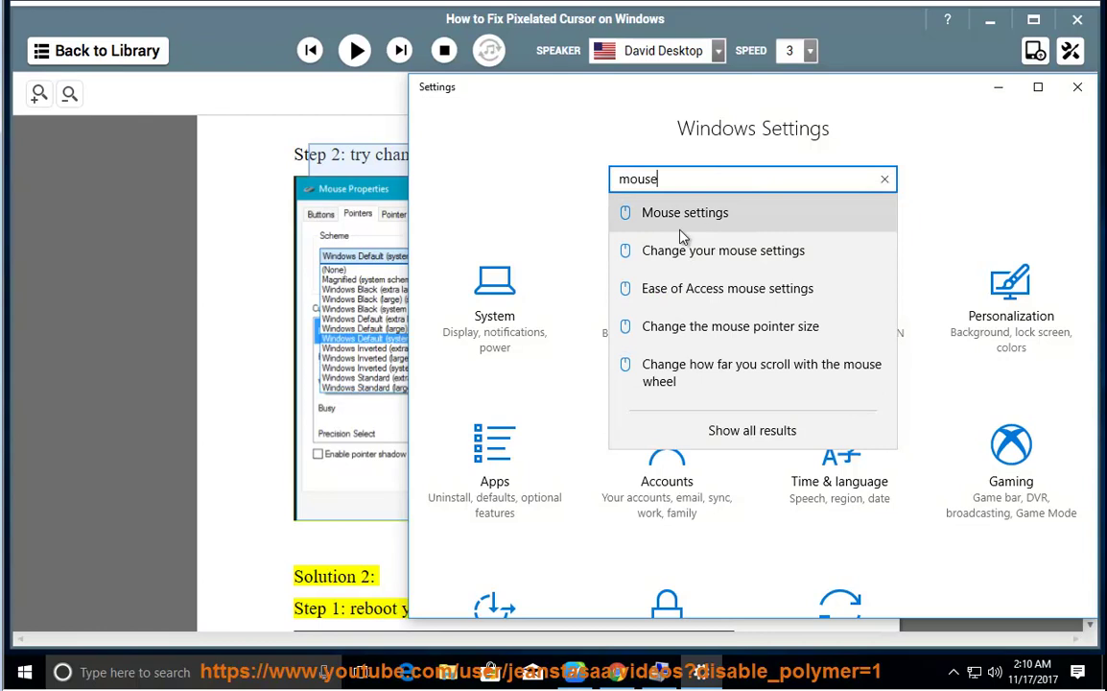
{"action": "left_click", "coordinate": [783, 228]}
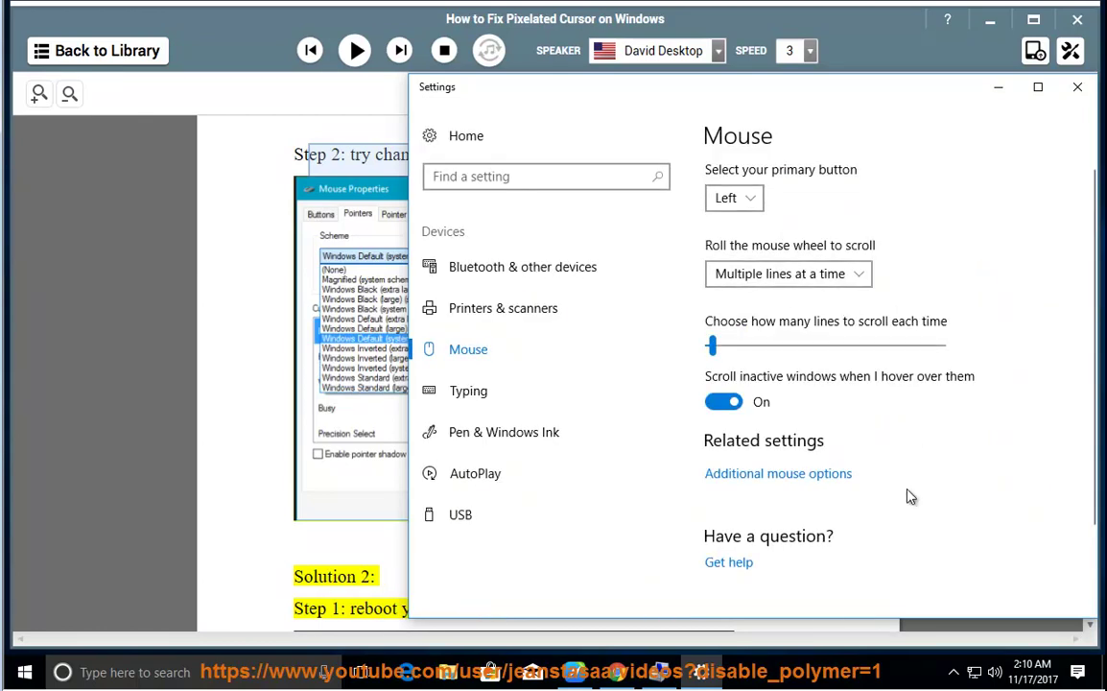
{"action": "left_click", "coordinate": [781, 480]}
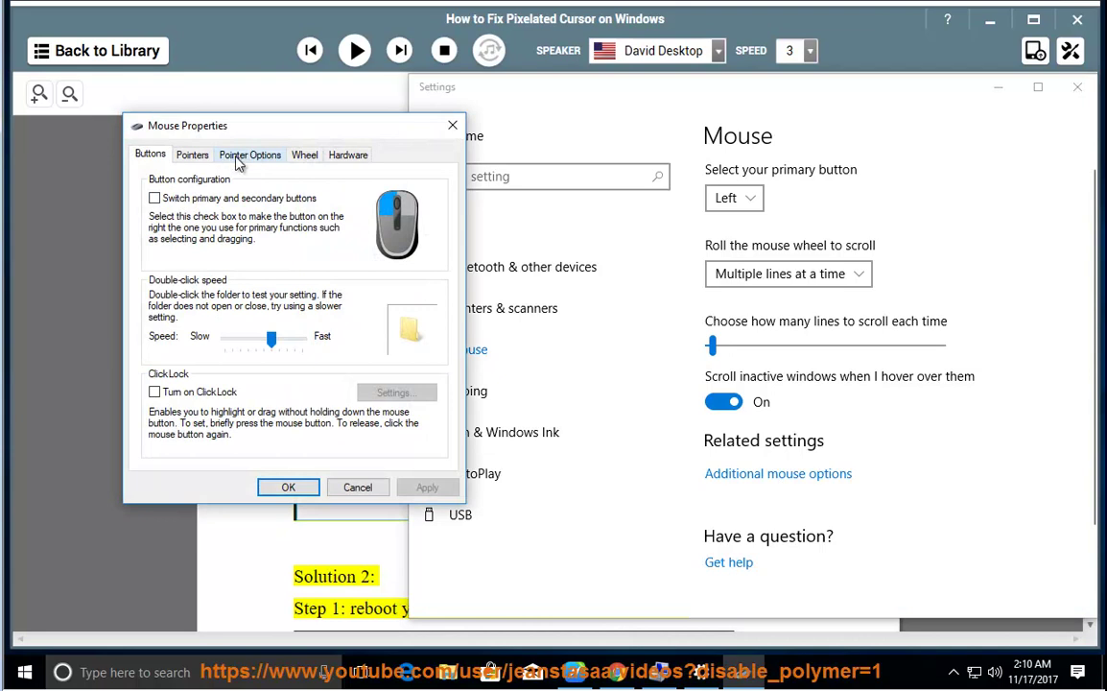
Step: Check the Pointers scheme stays Windows Default (system scheme) and cancel Mouse Properties
{"action": "left_click", "coordinate": [247, 156]}
{"action": "left_click", "coordinate": [195, 156]}
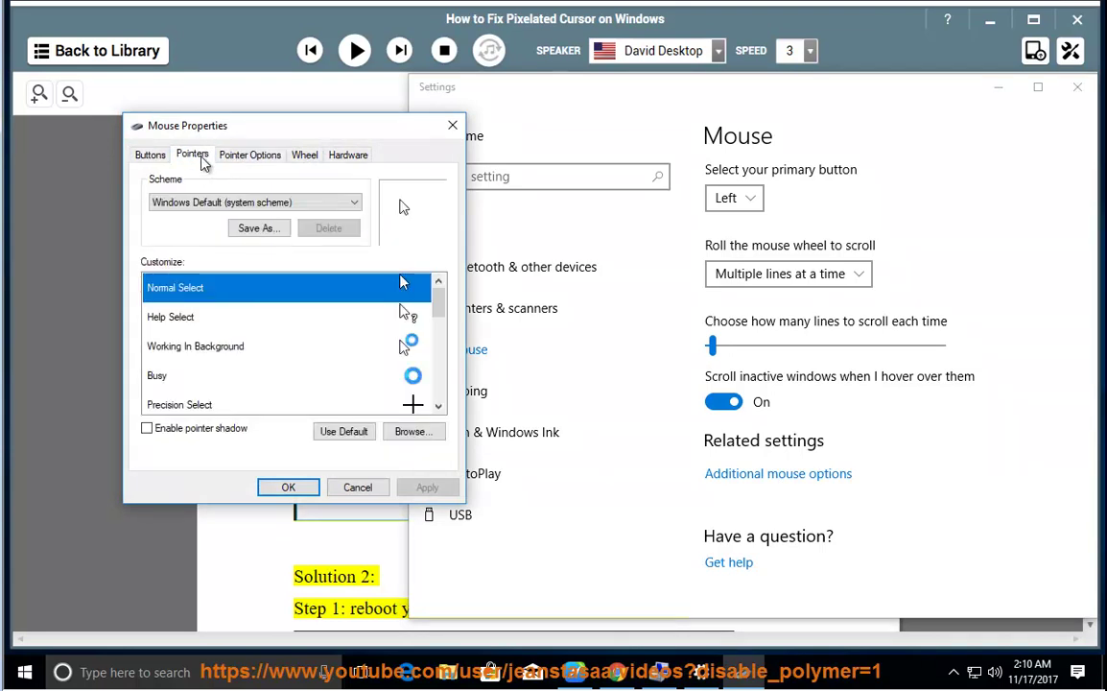
{"action": "left_click", "coordinate": [312, 203]}
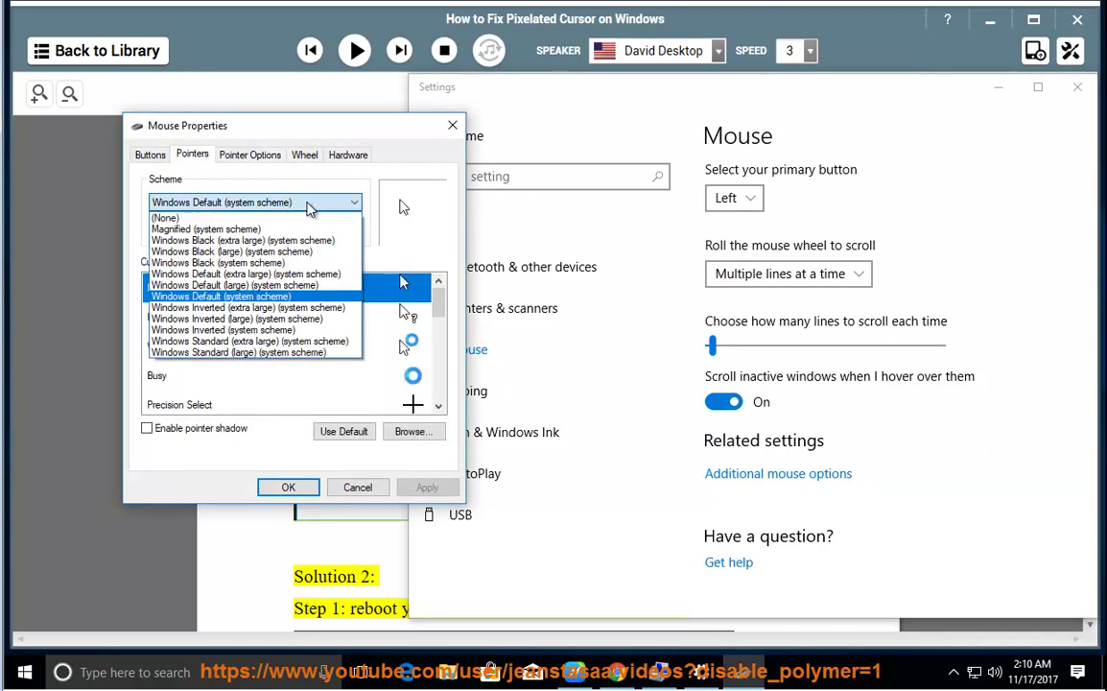
{"action": "left_click", "coordinate": [264, 302]}
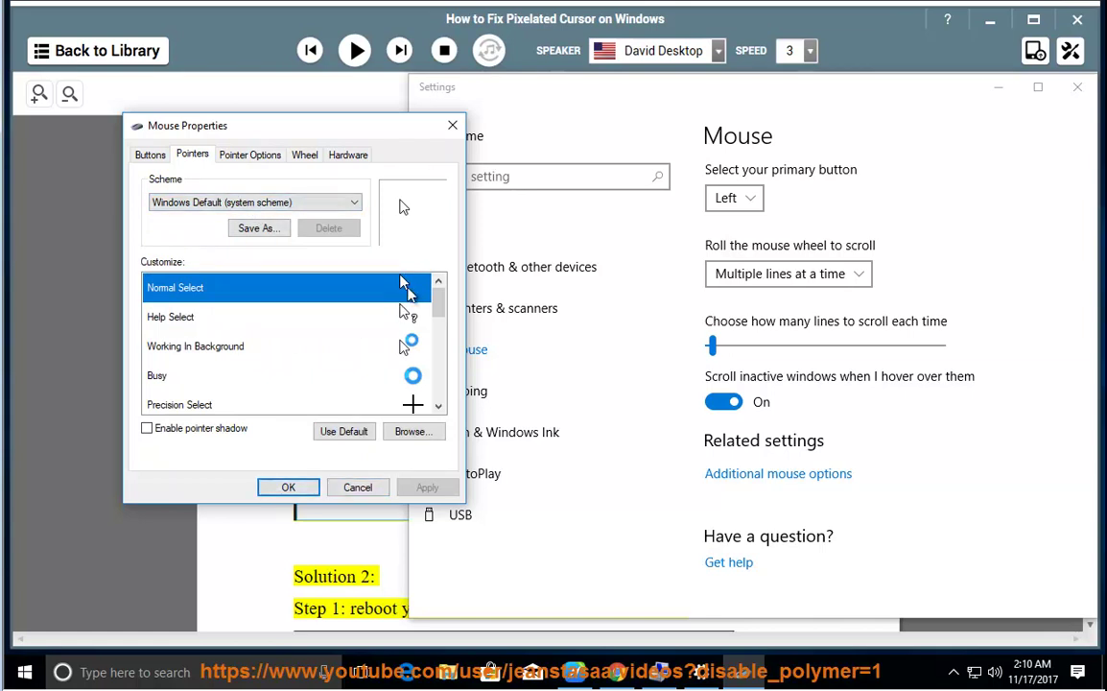
{"action": "left_click", "coordinate": [359, 487]}
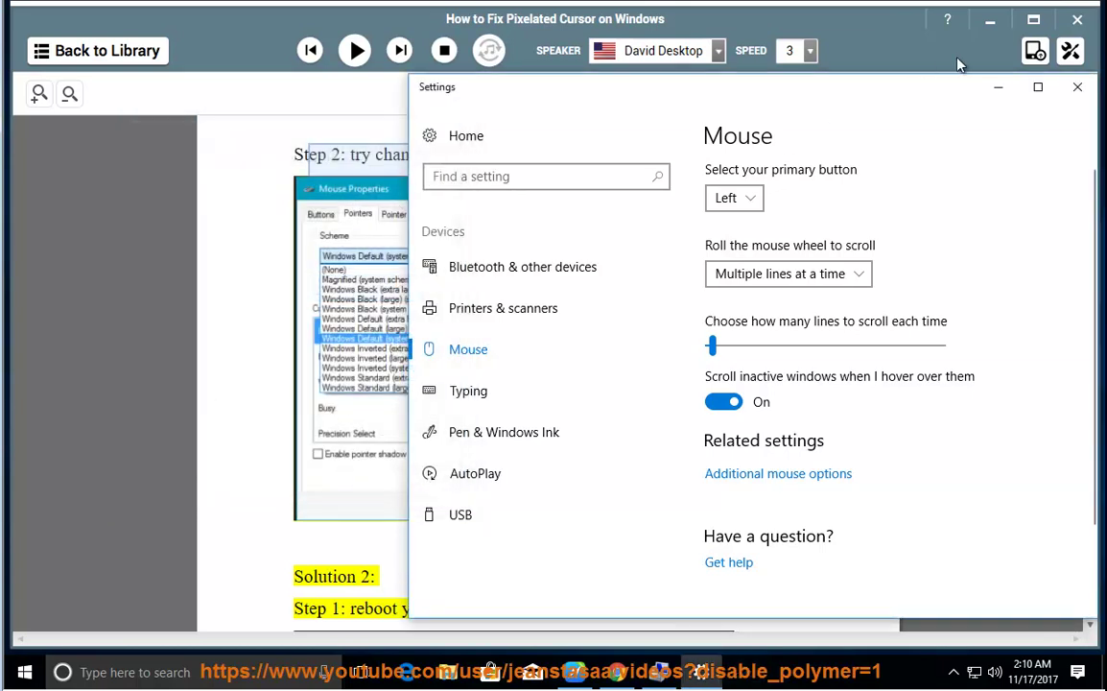
Step: Minimize Settings and have NaturalReader read Solution 2 until Step 3, 'Repeat Solution 1 above'
{"action": "left_click", "coordinate": [1000, 88]}
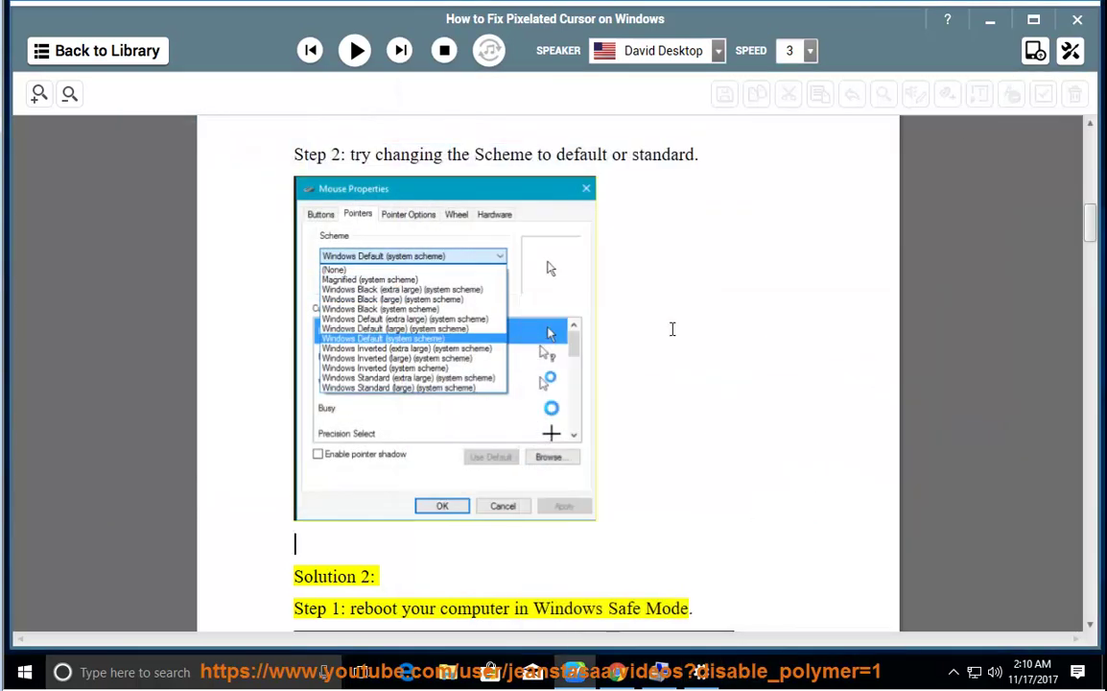
{"action": "left_click", "coordinate": [355, 50]}
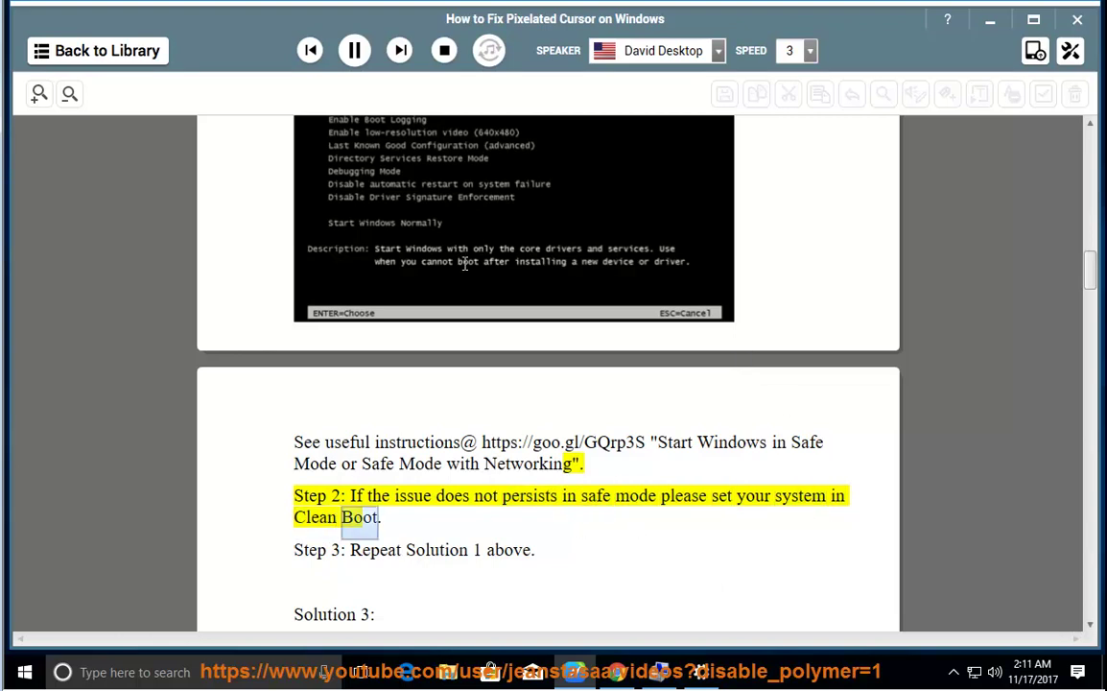
{"action": "left_click", "coordinate": [395, 48]}
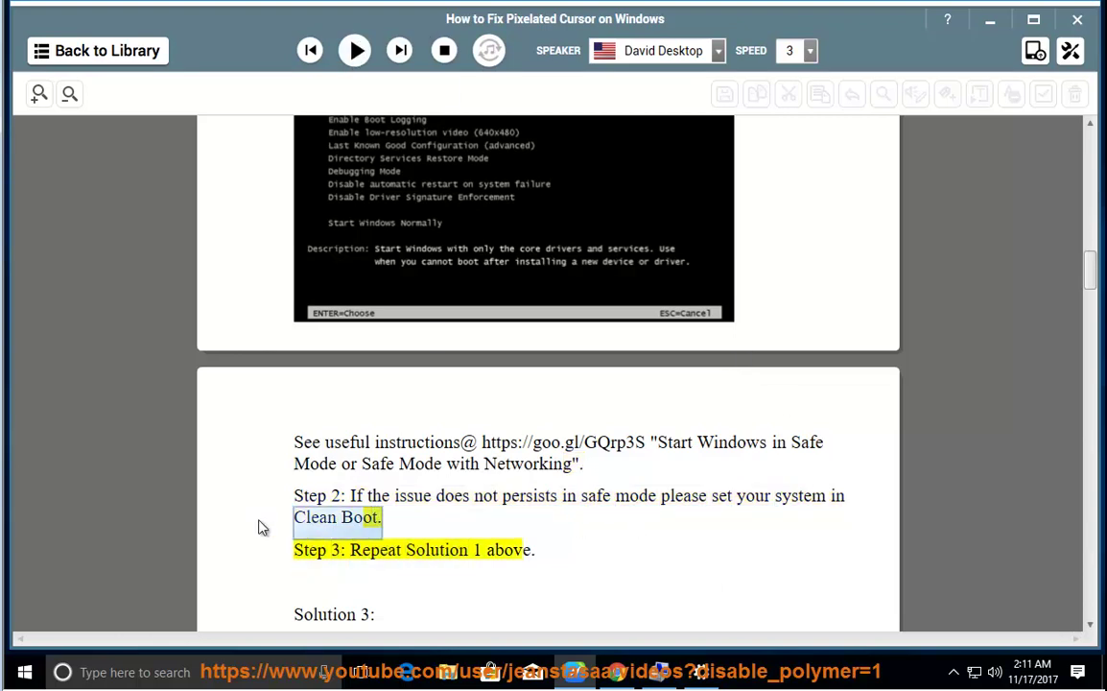
{"action": "right_click", "coordinate": [773, 672]}
{"action": "left_click", "coordinate": [811, 596]}
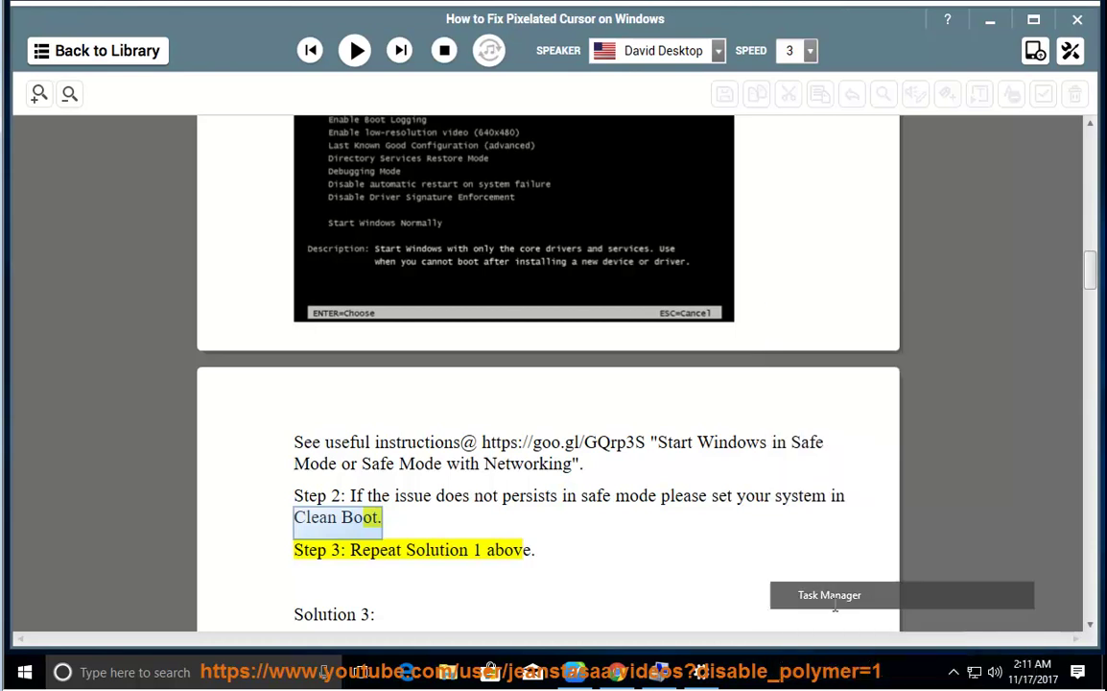
{"action": "left_click", "coordinate": [526, 140]}
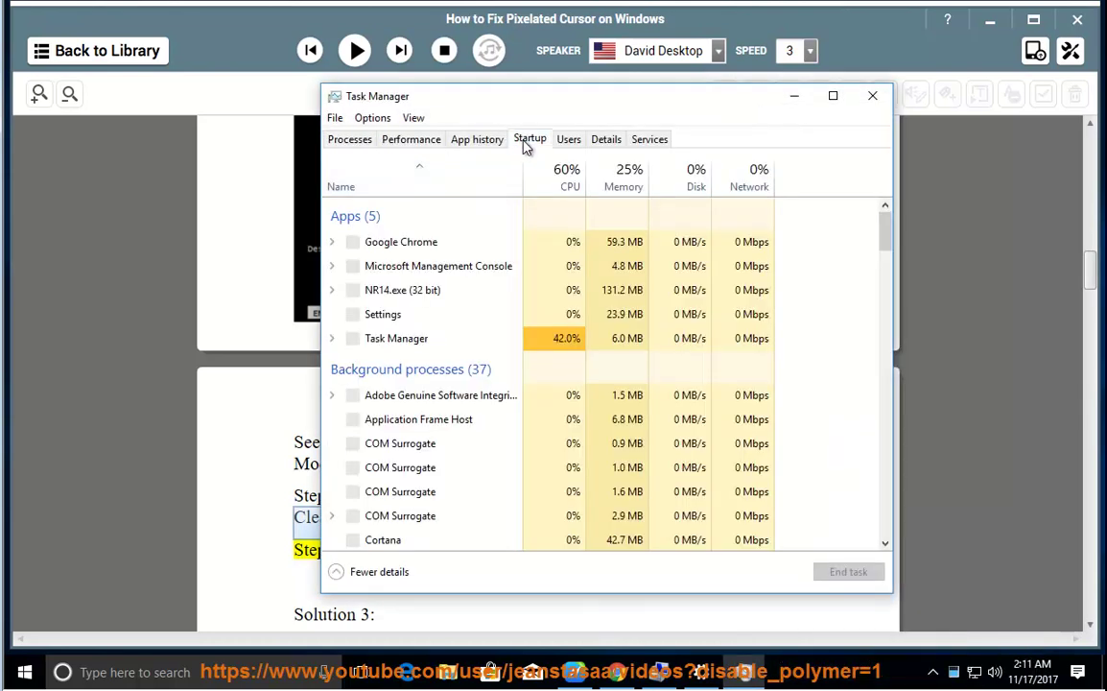
{"action": "left_click", "coordinate": [491, 204]}
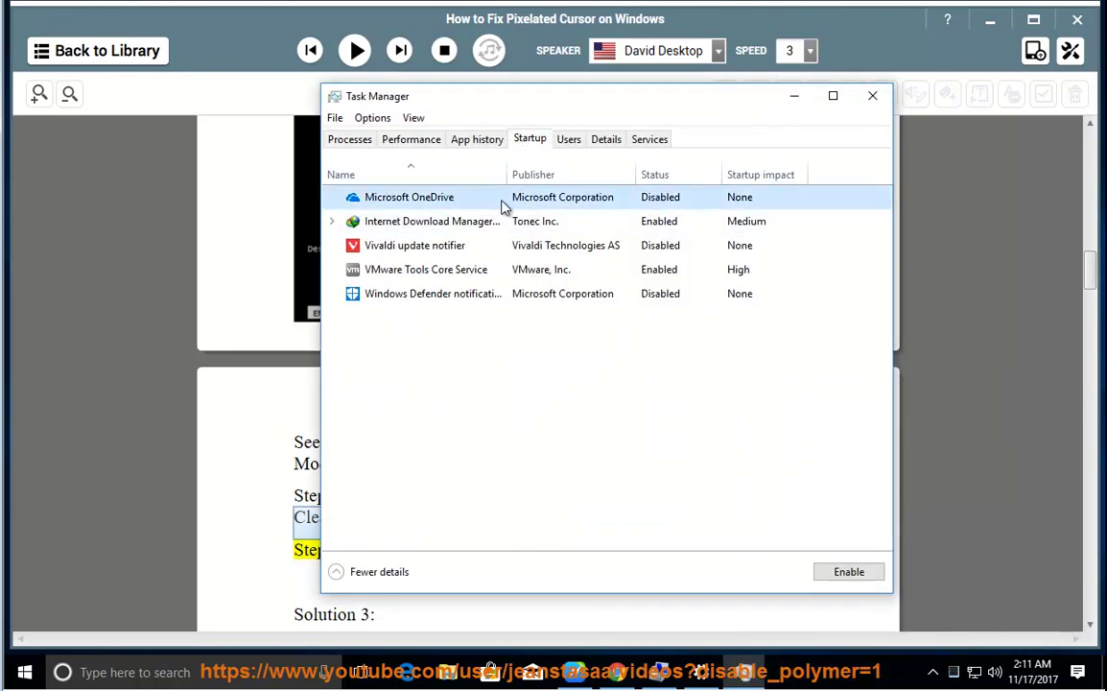
{"action": "left_click", "coordinate": [612, 231]}
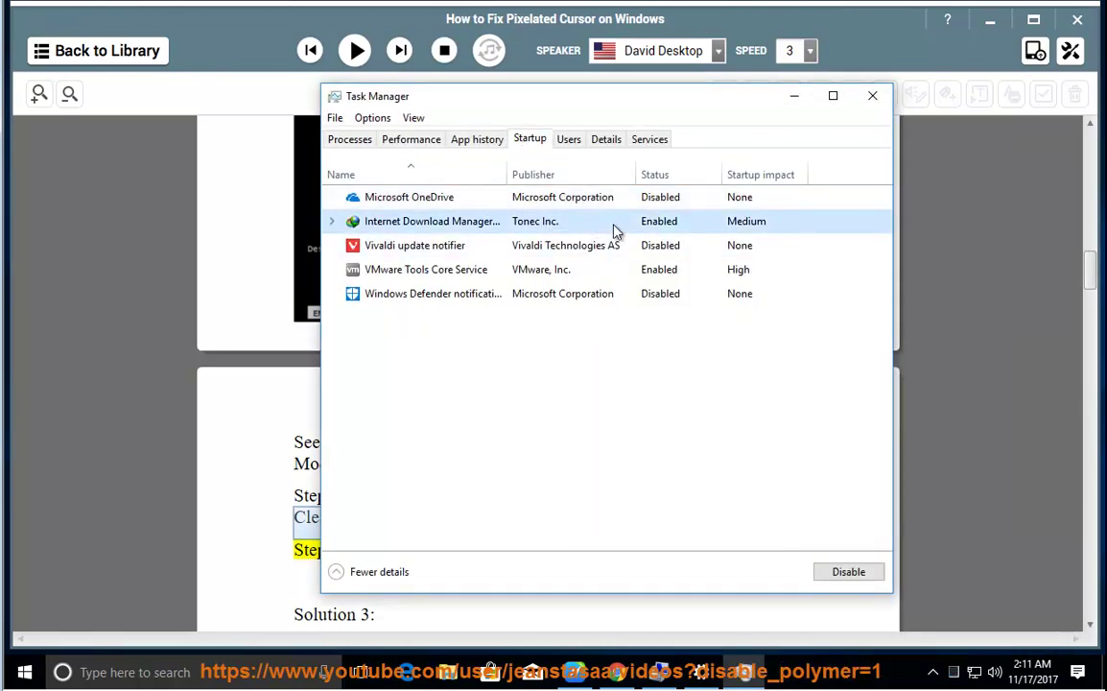
{"action": "left_click", "coordinate": [683, 270]}
{"action": "left_click", "coordinate": [873, 98]}
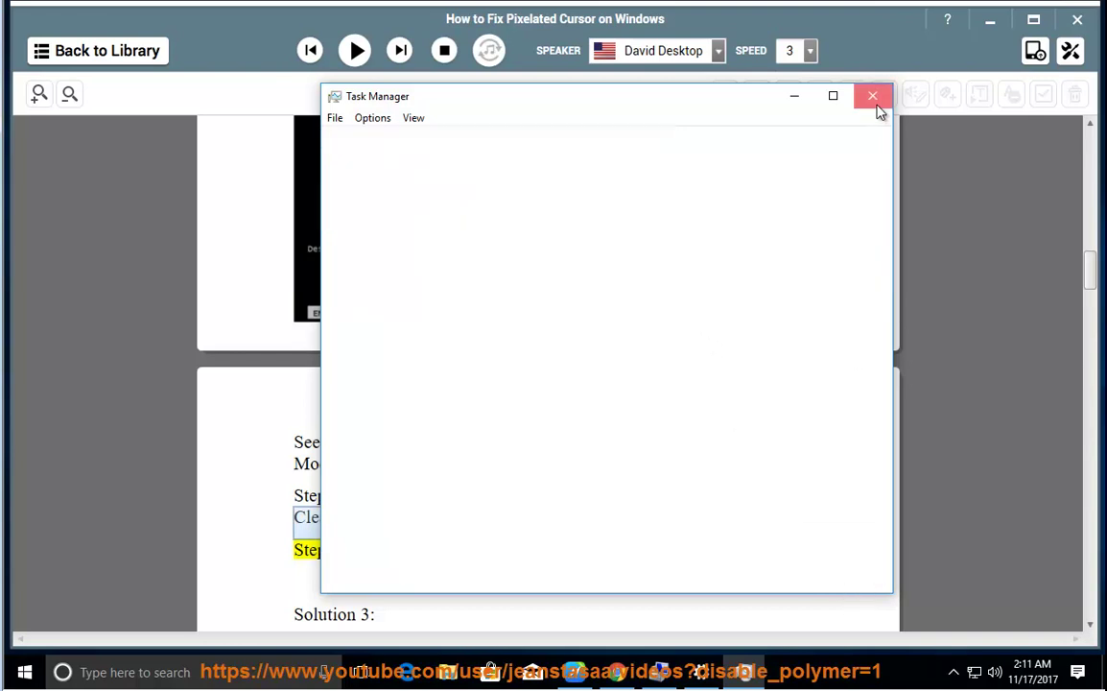
Step: Run MSCONFIG, hide all Microsoft services, disable the remaining services, and confirm with OK
{"action": "key", "text": "super+r"}
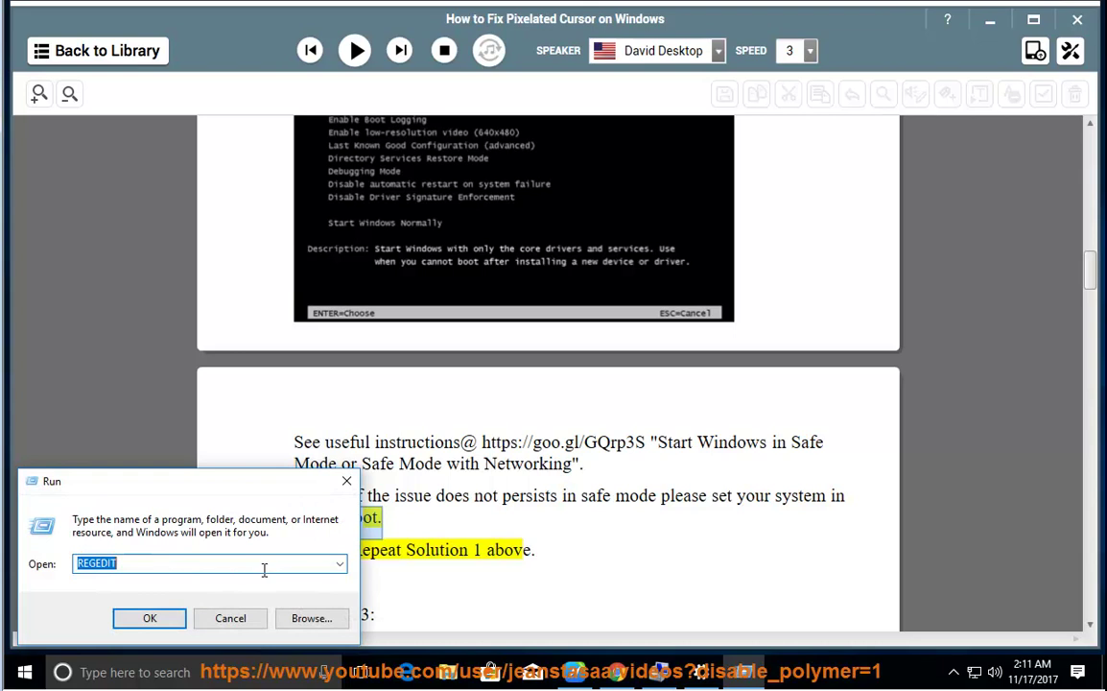
{"action": "left_click", "coordinate": [340, 563]}
{"action": "left_click", "coordinate": [284, 608]}
{"action": "left_click", "coordinate": [148, 617]}
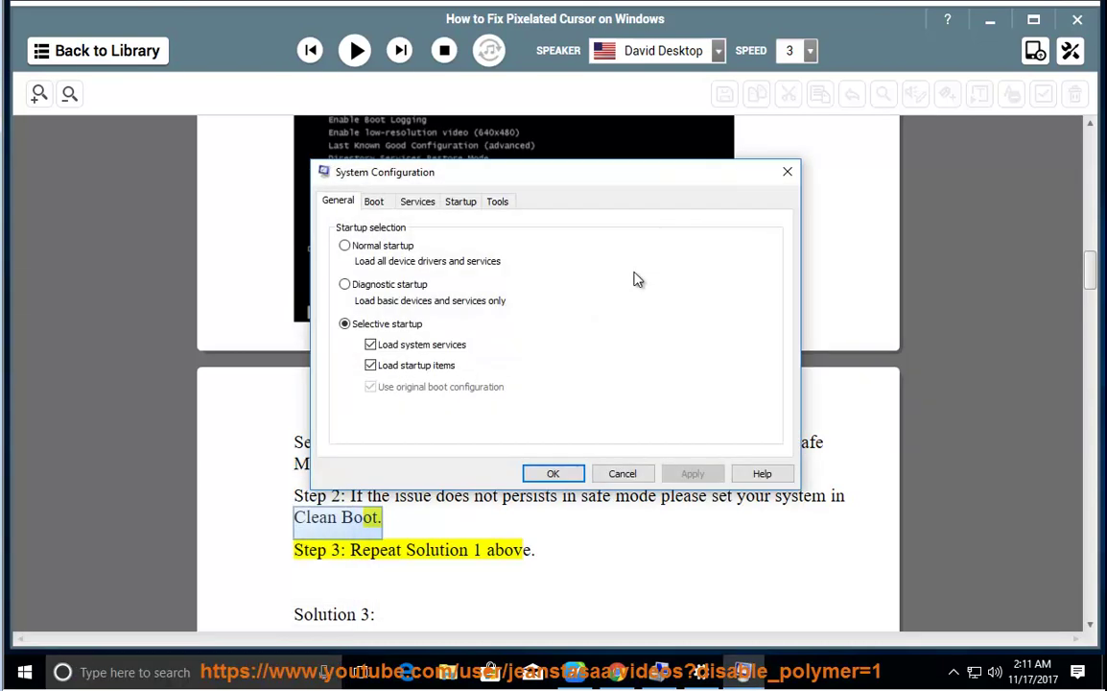
{"action": "left_click", "coordinate": [419, 204]}
{"action": "left_click", "coordinate": [333, 442]}
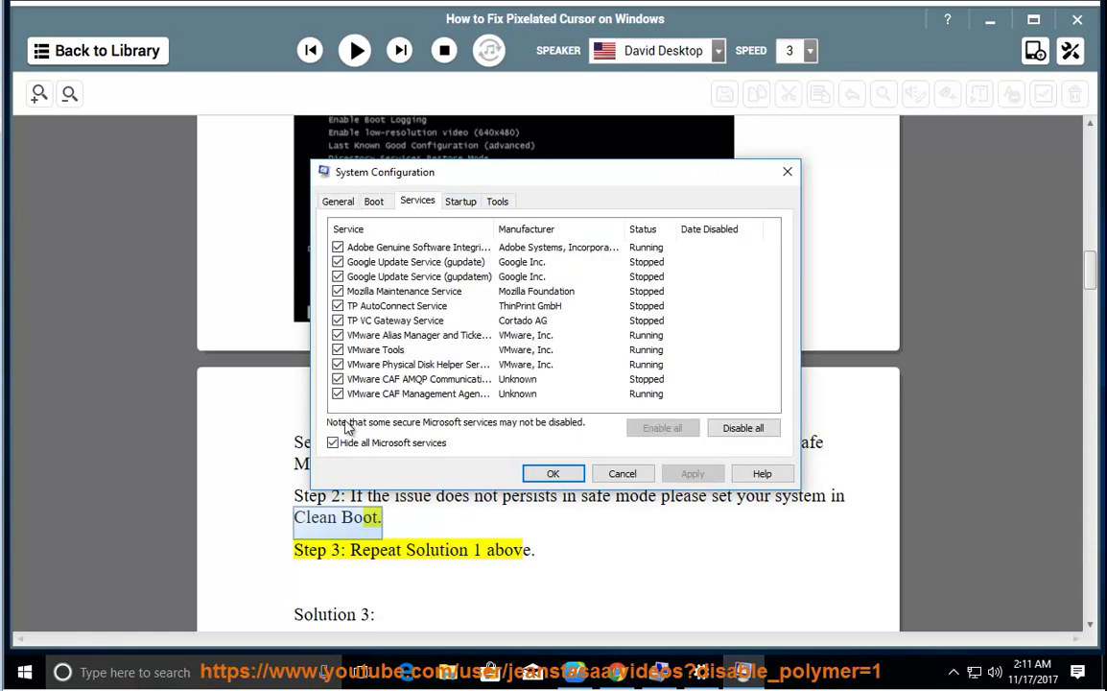
{"action": "left_click", "coordinate": [744, 428]}
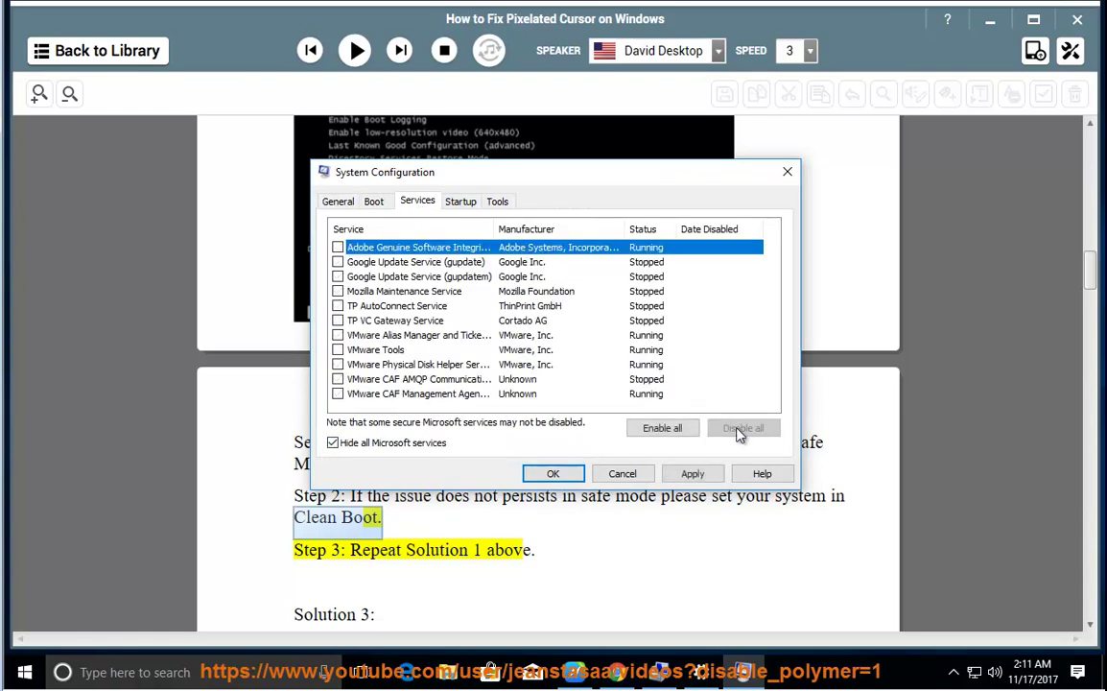
{"action": "left_click", "coordinate": [553, 476]}
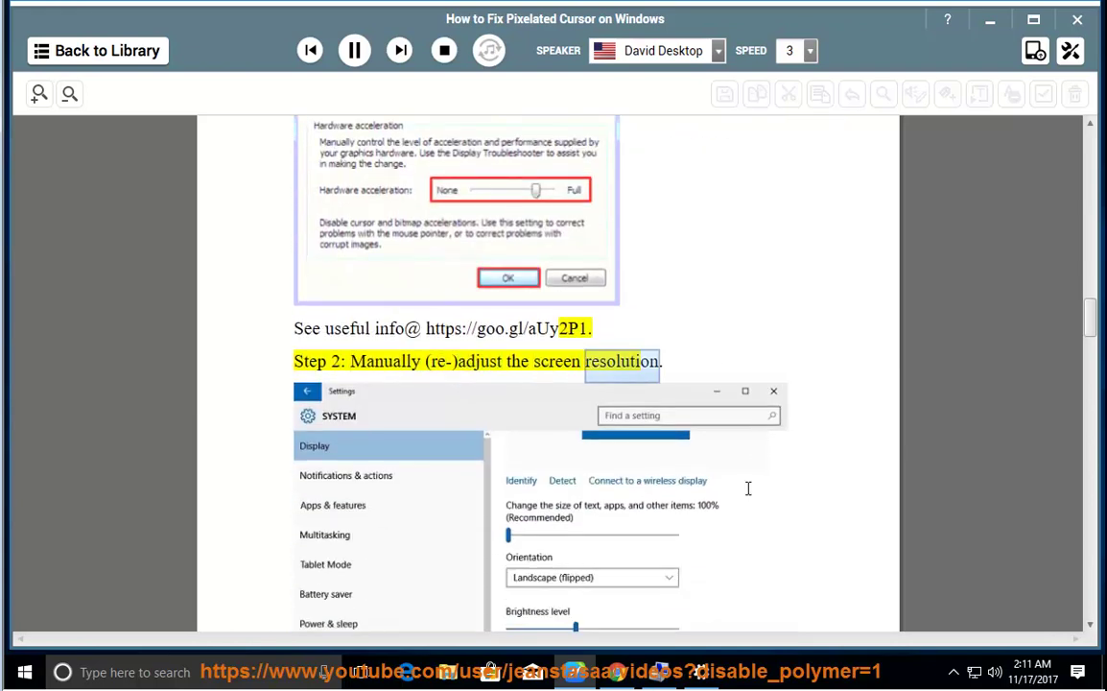
Step: Pause the reading at Step 2 and copy the word 'resolution' from the guide
{"action": "left_click", "coordinate": [355, 51]}
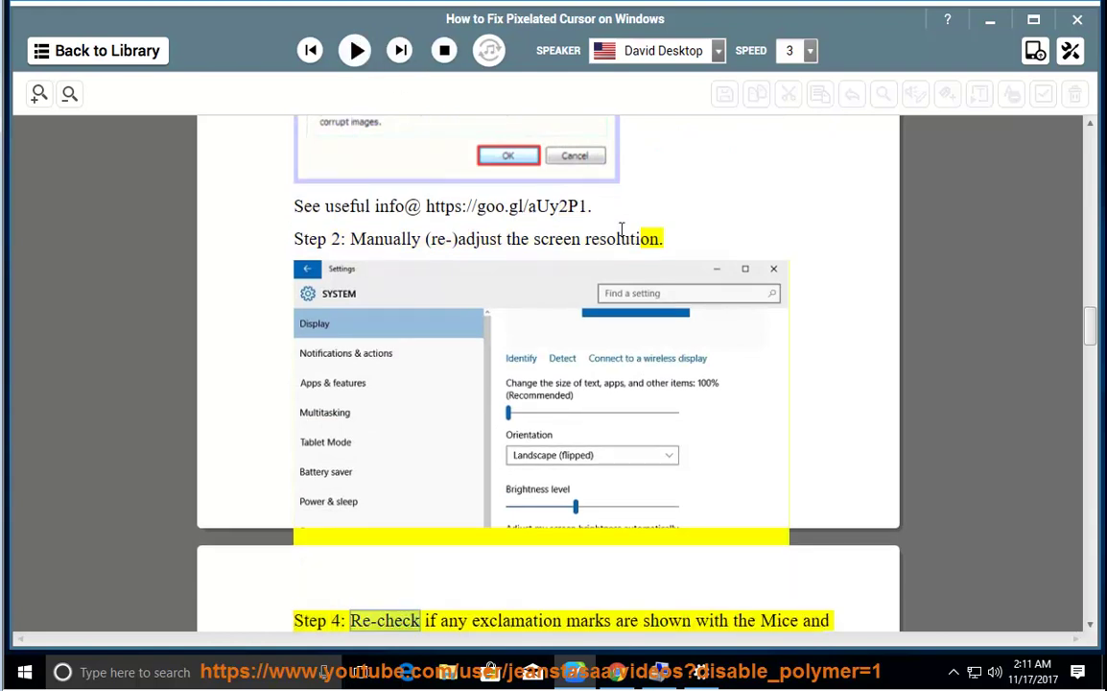
{"action": "double_click", "coordinate": [618, 238]}
{"action": "right_click", "coordinate": [624, 244]}
{"action": "left_click", "coordinate": [638, 267]}
Step: Paste 'resolution' into the Settings home search and open the display resolution setting
{"action": "left_click", "coordinate": [702, 671]}
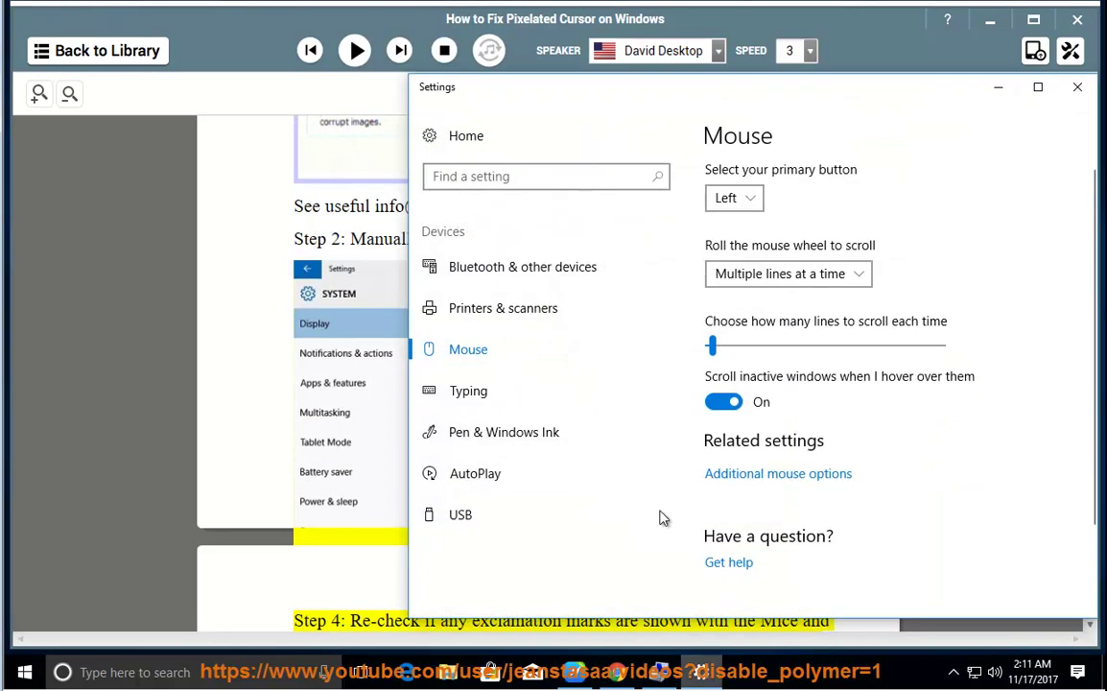
{"action": "left_click", "coordinate": [468, 142]}
{"action": "right_click", "coordinate": [643, 192]}
{"action": "left_click", "coordinate": [625, 156]}
{"action": "left_click", "coordinate": [729, 216]}
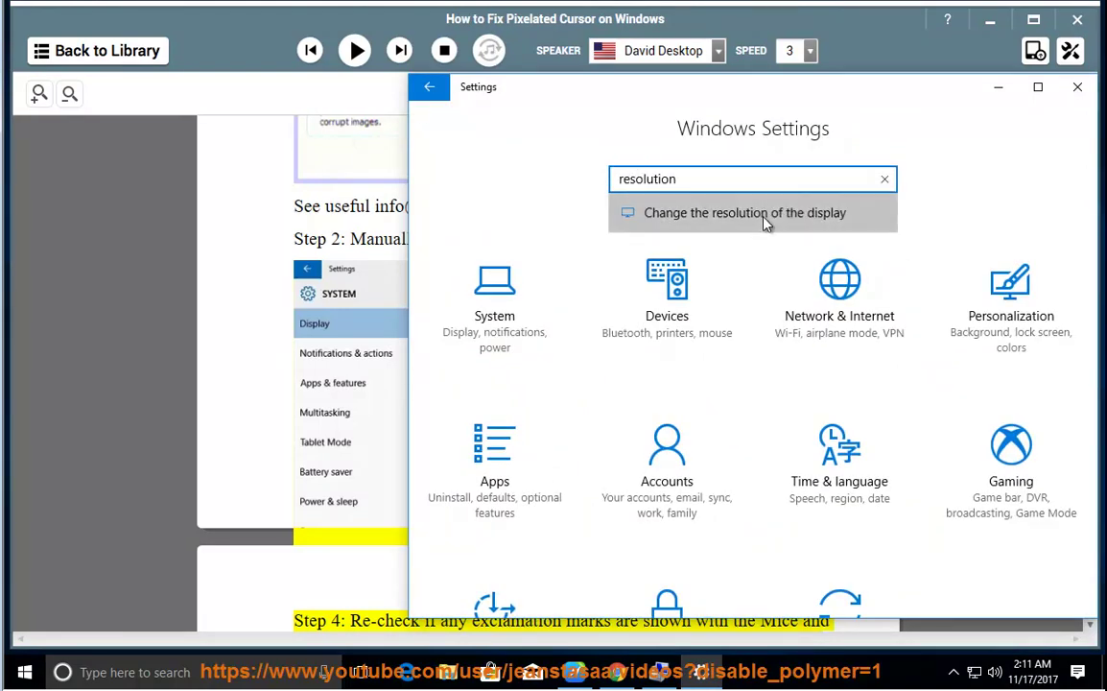
Step: Confirm the resolution stays at 1280 × 800, then minimize NaturalReader and Settings
{"action": "scroll", "coordinate": [912, 556], "scroll_direction": "down", "scroll_amount": 3}
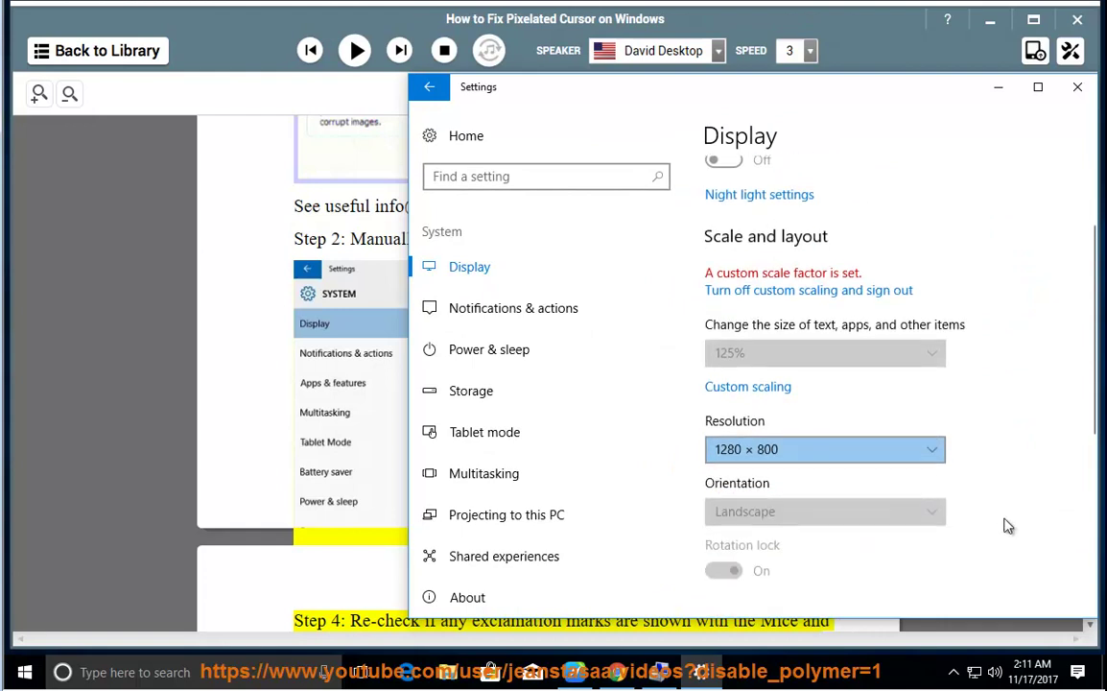
{"action": "left_click", "coordinate": [930, 441]}
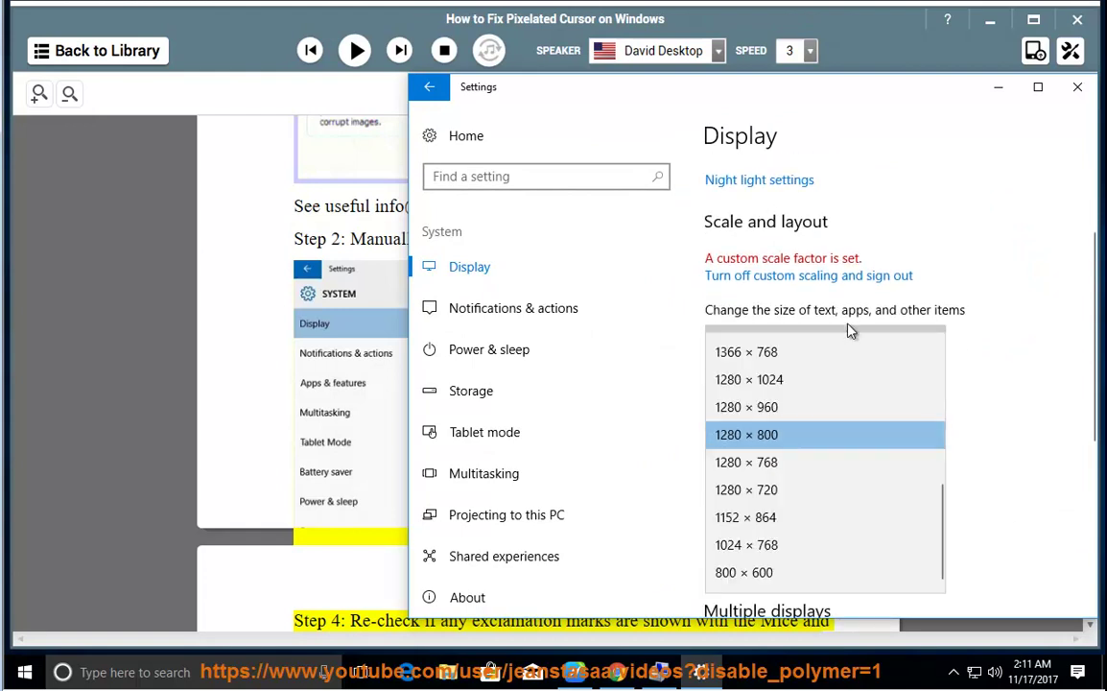
{"action": "left_click", "coordinate": [991, 441]}
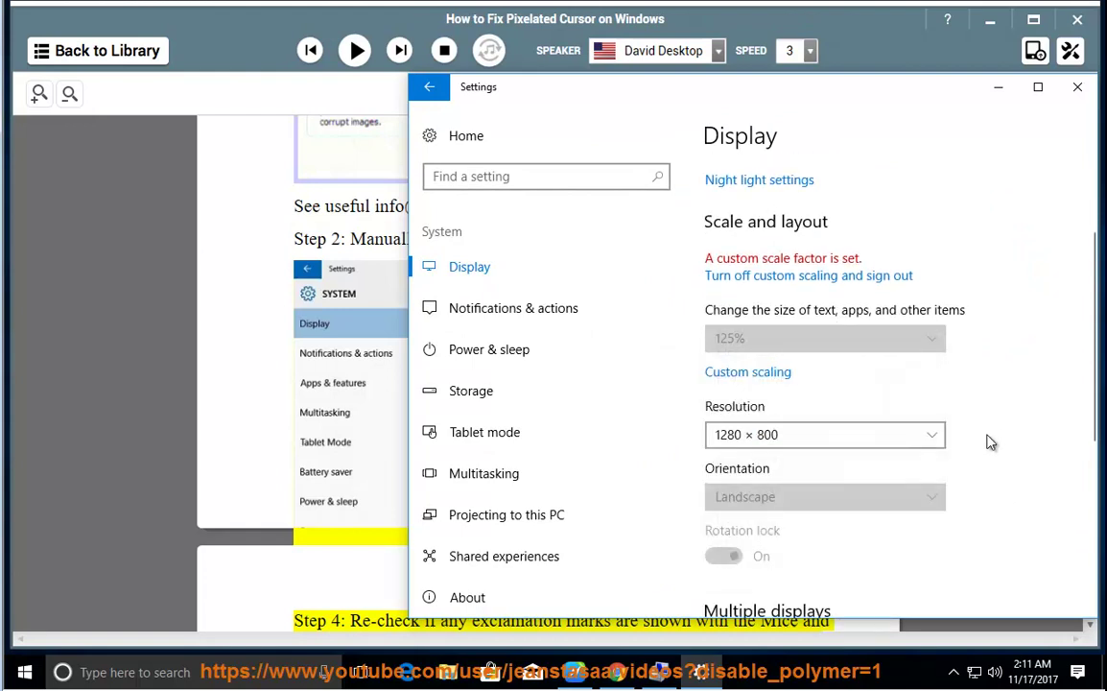
{"action": "left_click", "coordinate": [989, 21]}
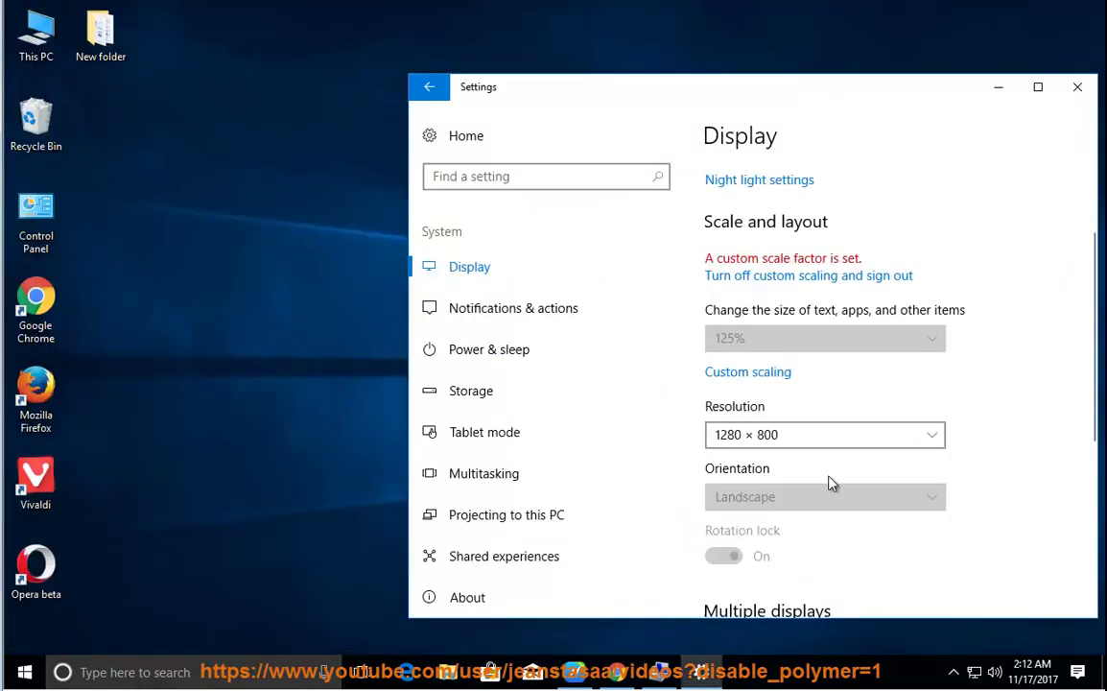
{"action": "left_click", "coordinate": [997, 87]}
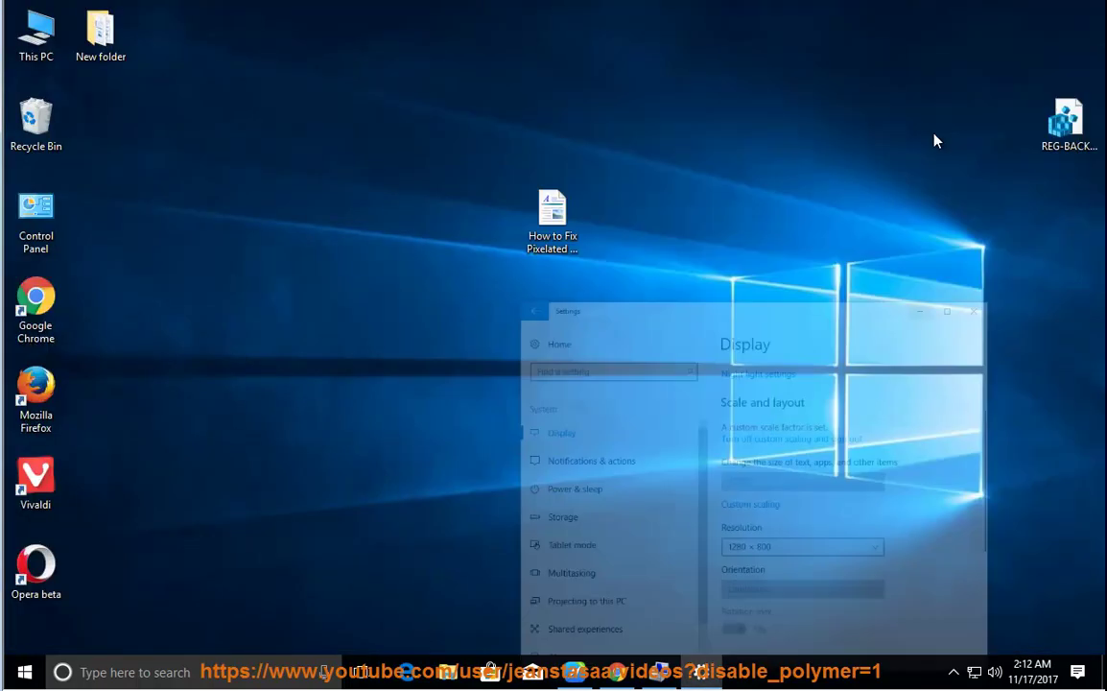
Step: Resume the guide's reading and briefly show Computer Management's mice list before minimizing it
{"action": "left_click", "coordinate": [575, 674]}
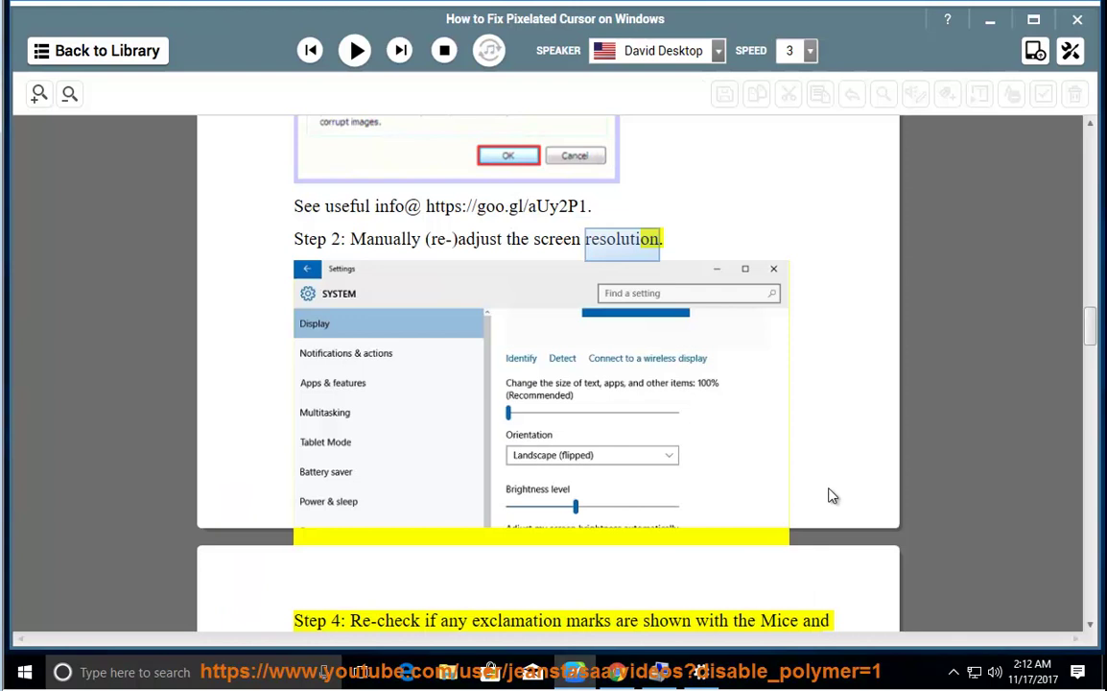
{"action": "left_click", "coordinate": [355, 50]}
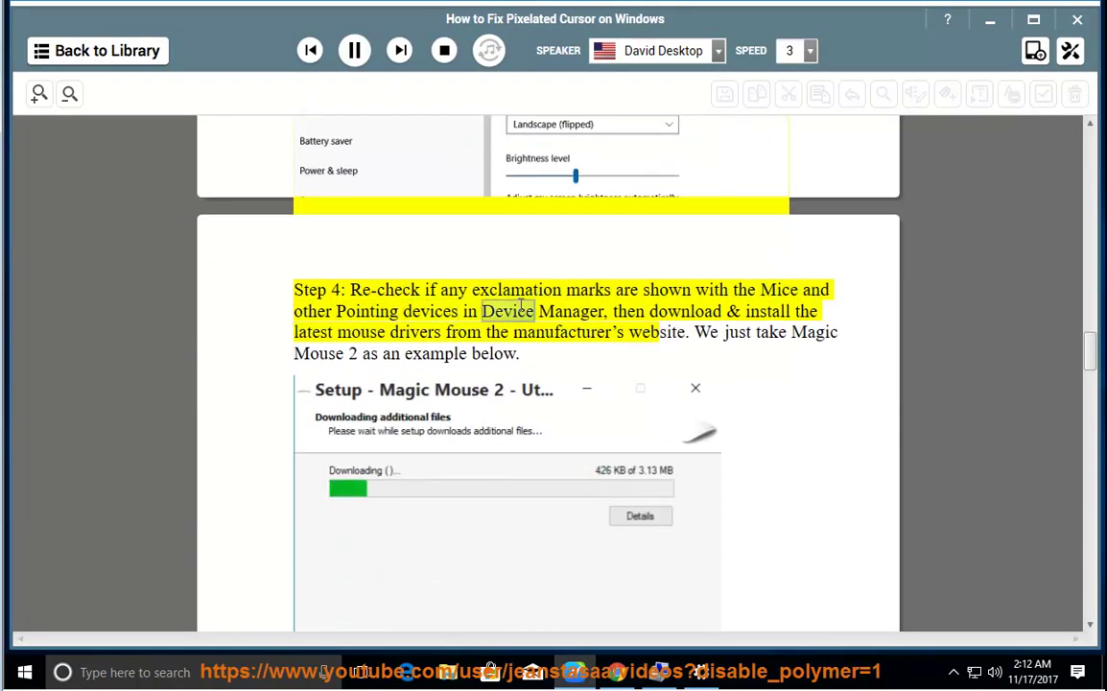
{"action": "key", "text": "alt+Tab"}
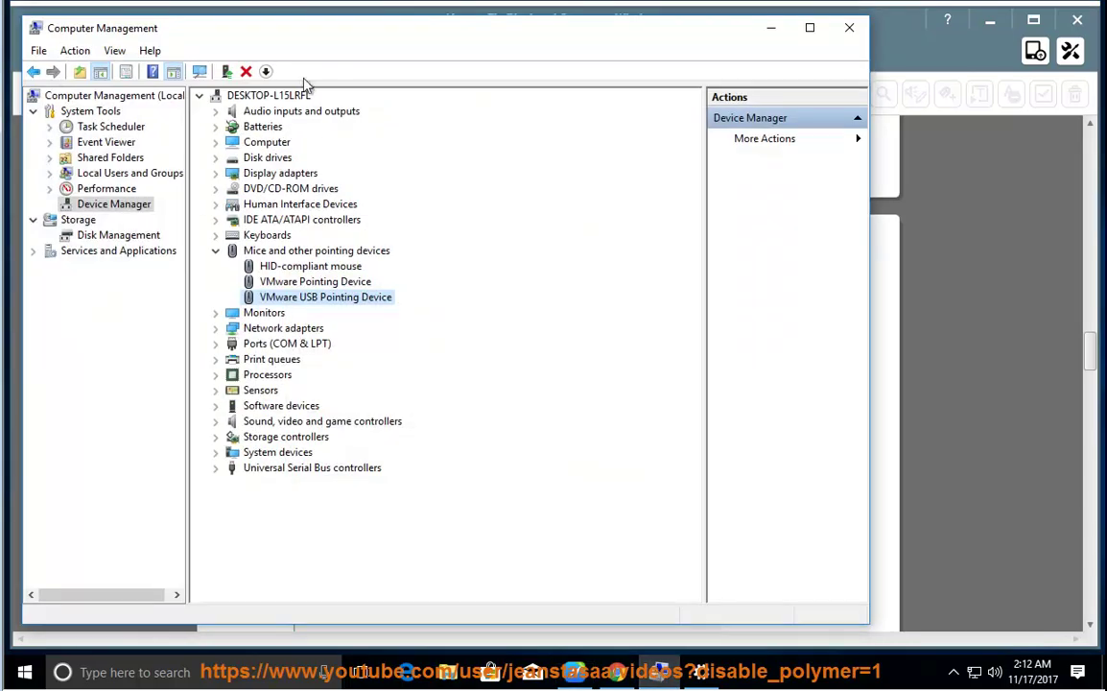
{"action": "left_click", "coordinate": [770, 29]}
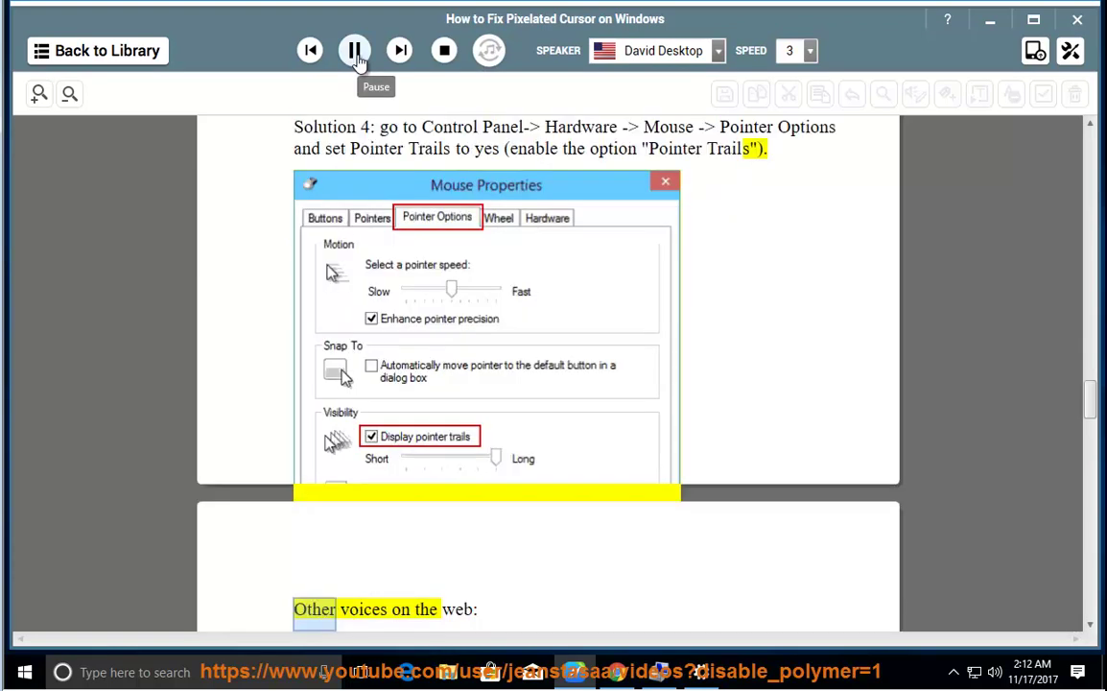
Step: Pause the reading and select the phrase 'Pointer Trails' in Solution 4
{"action": "left_click", "coordinate": [355, 48]}
{"action": "scroll", "coordinate": [771, 284], "scroll_direction": "up", "scroll_amount": 1}
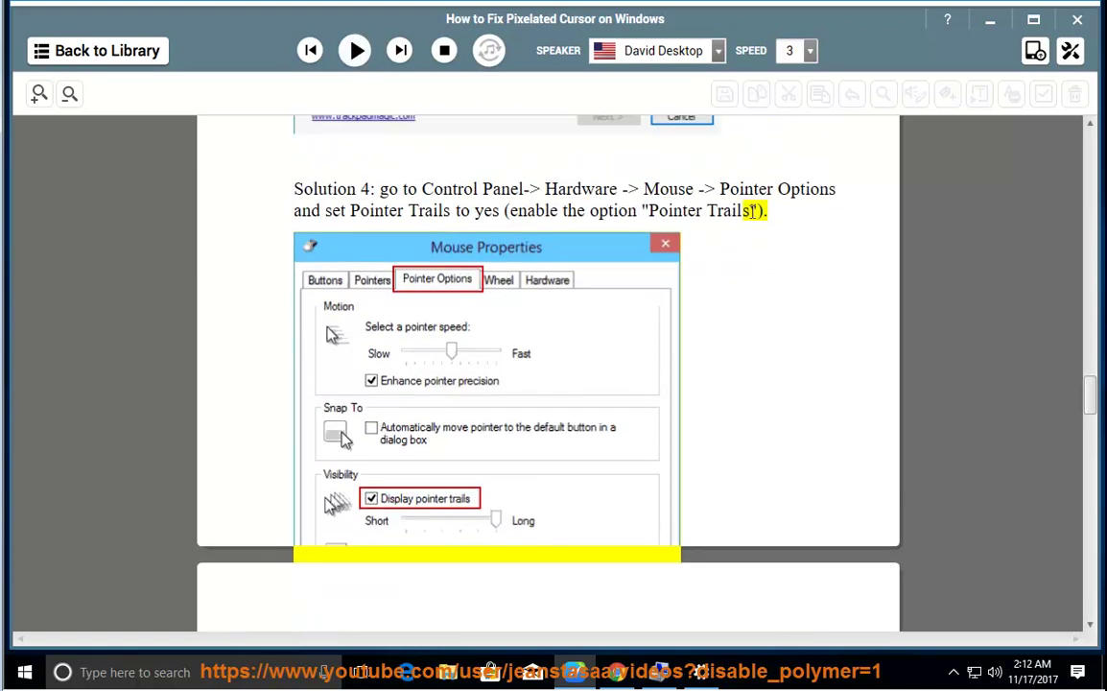
{"action": "left_click_drag", "start_coordinate": [752, 211], "coordinate": [635, 219]}
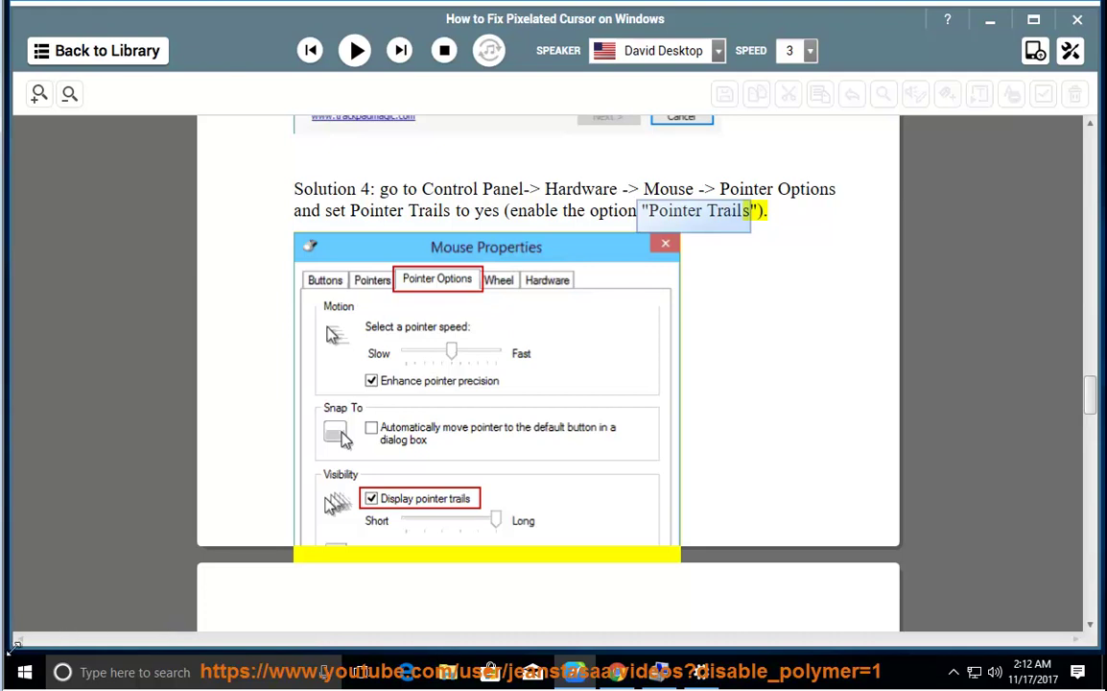
Step: Search 'mouse' in Windows Settings and open the additional mouse properties
{"action": "key", "text": "super"}
{"action": "left_click", "coordinate": [26, 595]}
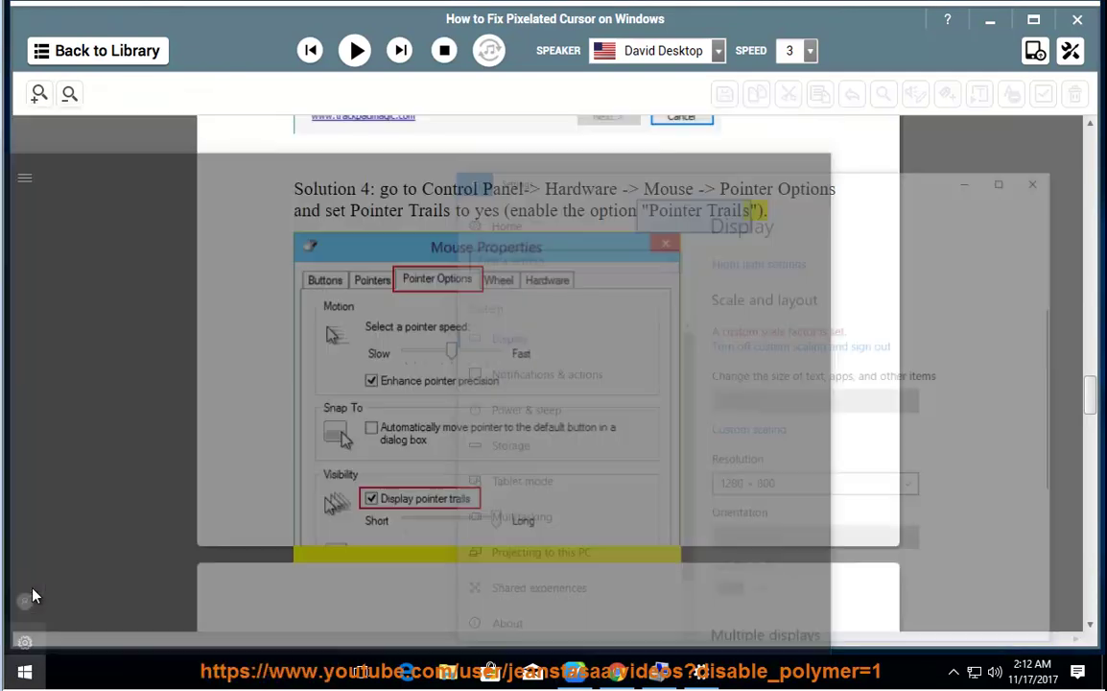
{"action": "left_click", "coordinate": [475, 141]}
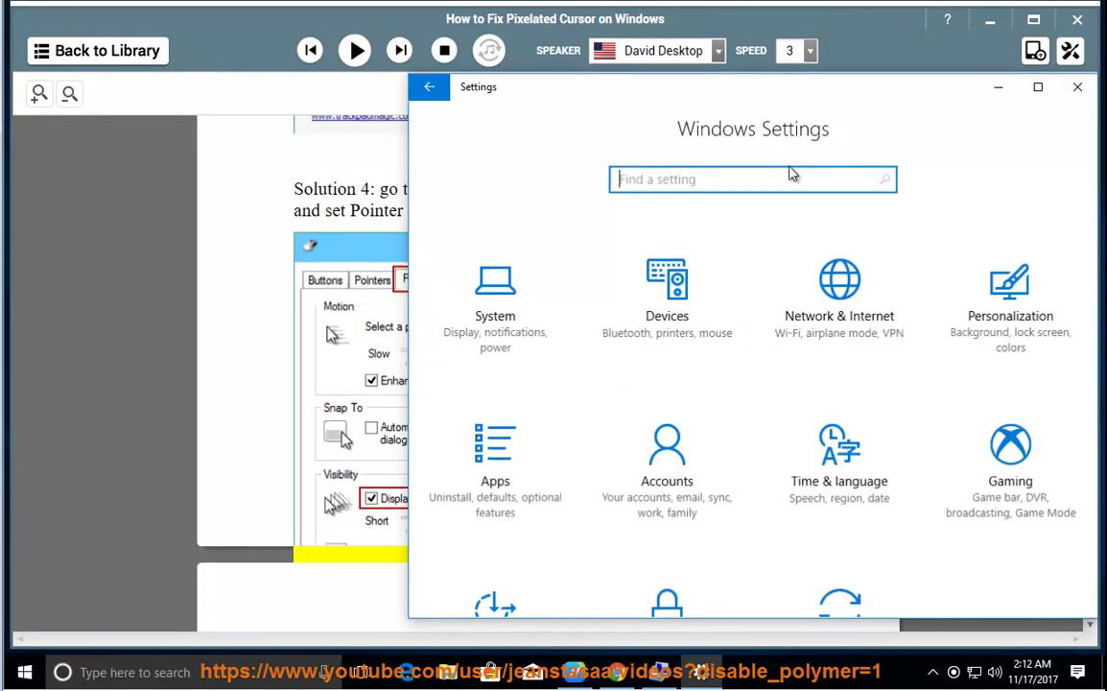
{"action": "type", "text": "mouse"}
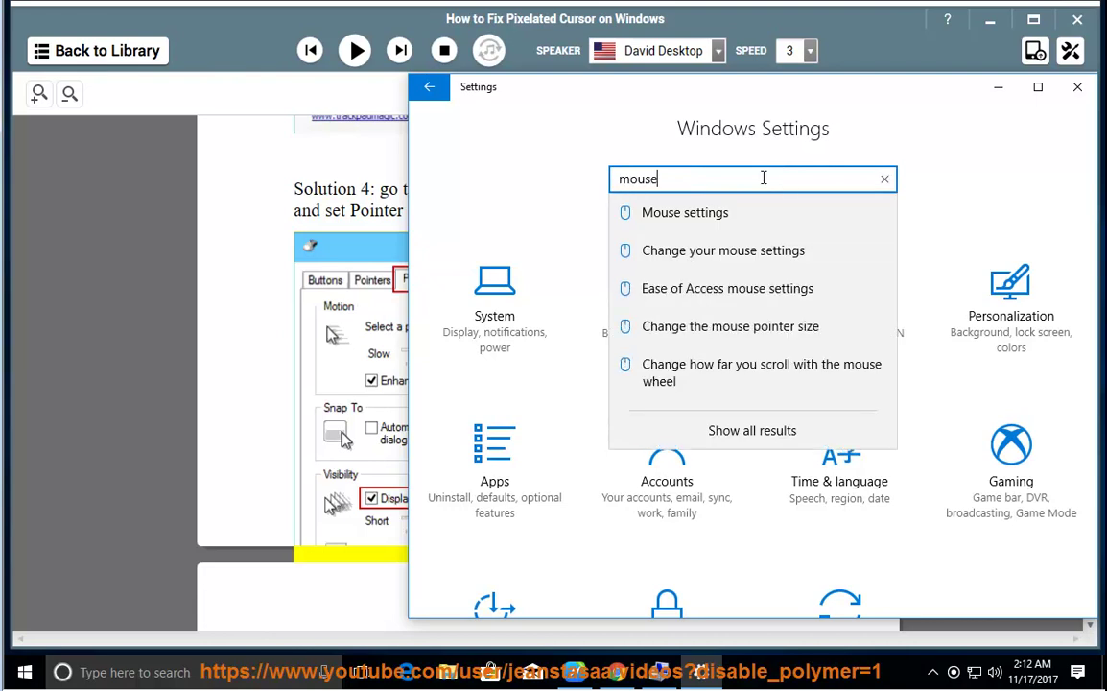
{"action": "left_click", "coordinate": [737, 213]}
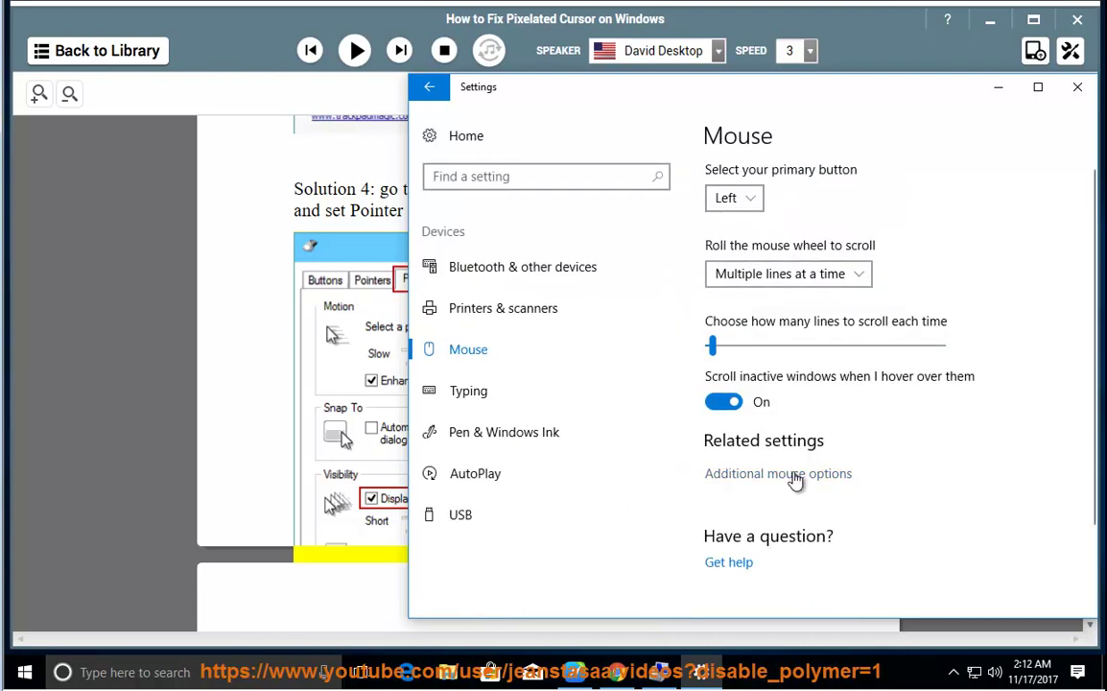
{"action": "left_click", "coordinate": [804, 481]}
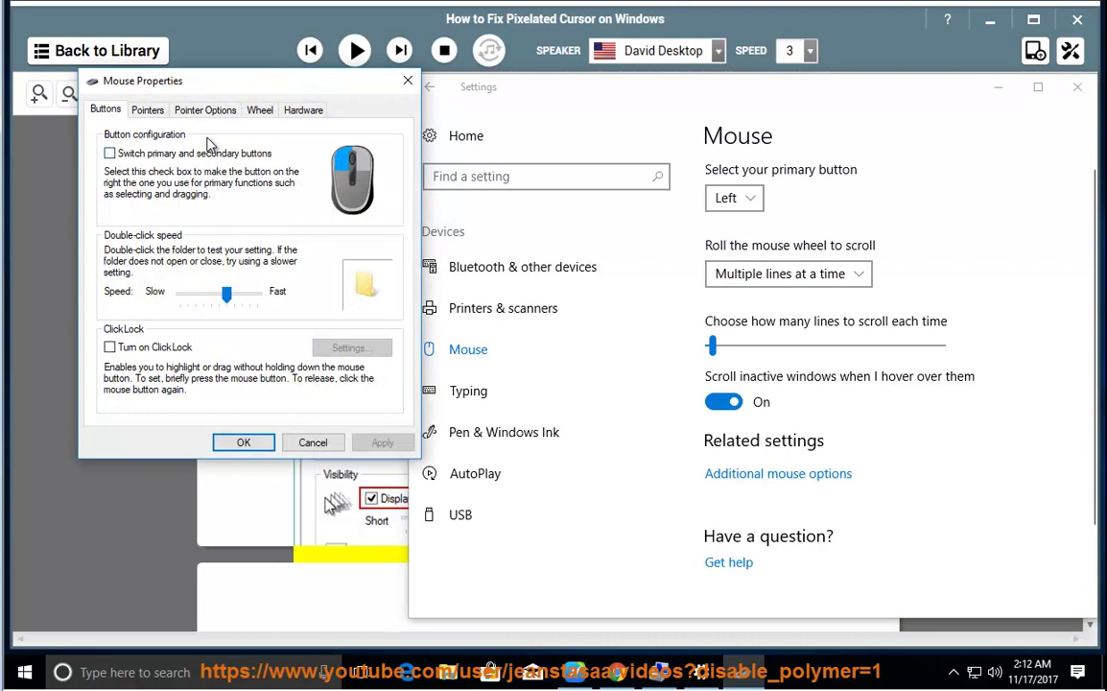
Step: Tick Display pointer trails under Pointer Options, close Mouse Properties, and minimize Settings
{"action": "left_click", "coordinate": [203, 114]}
{"action": "left_click", "coordinate": [148, 305]}
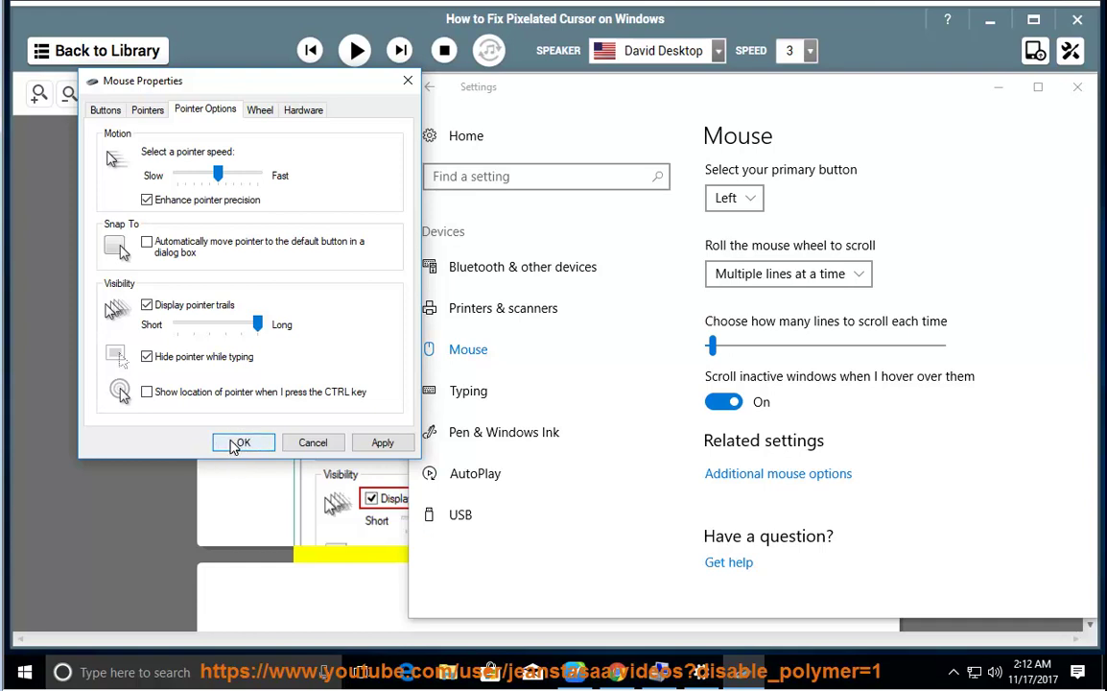
{"action": "left_click", "coordinate": [339, 446]}
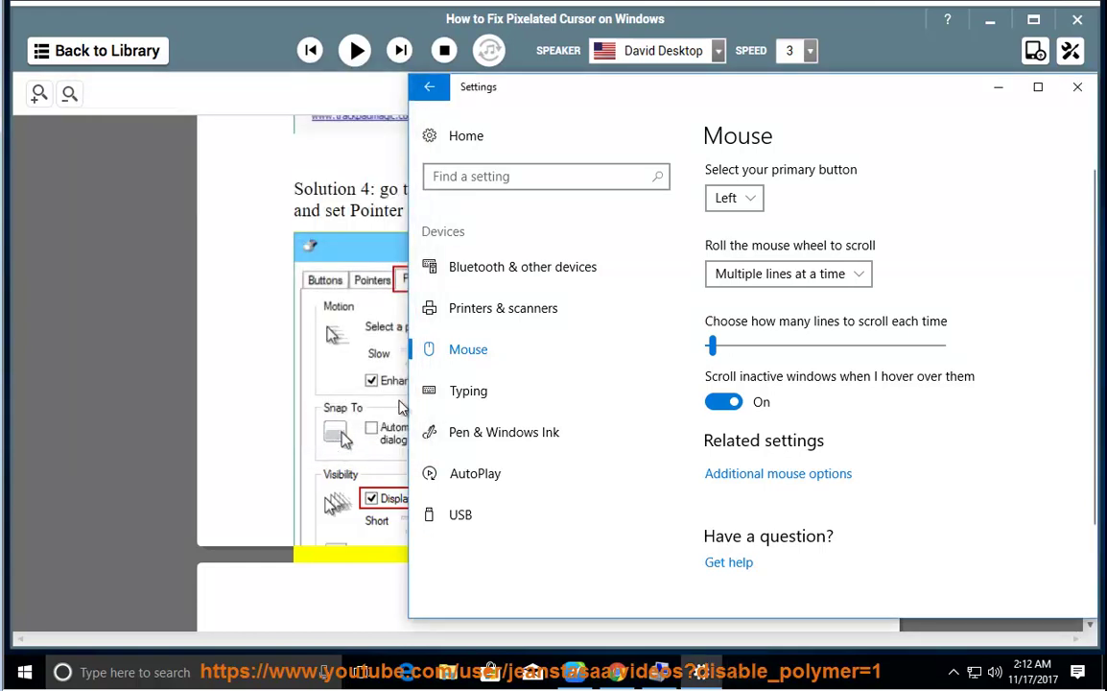
{"action": "left_click", "coordinate": [997, 87]}
Step: Resume read-aloud from the next sentence, following it through the Chrome fixes to Step 5's malware-scan advice
{"action": "left_click", "coordinate": [400, 53]}
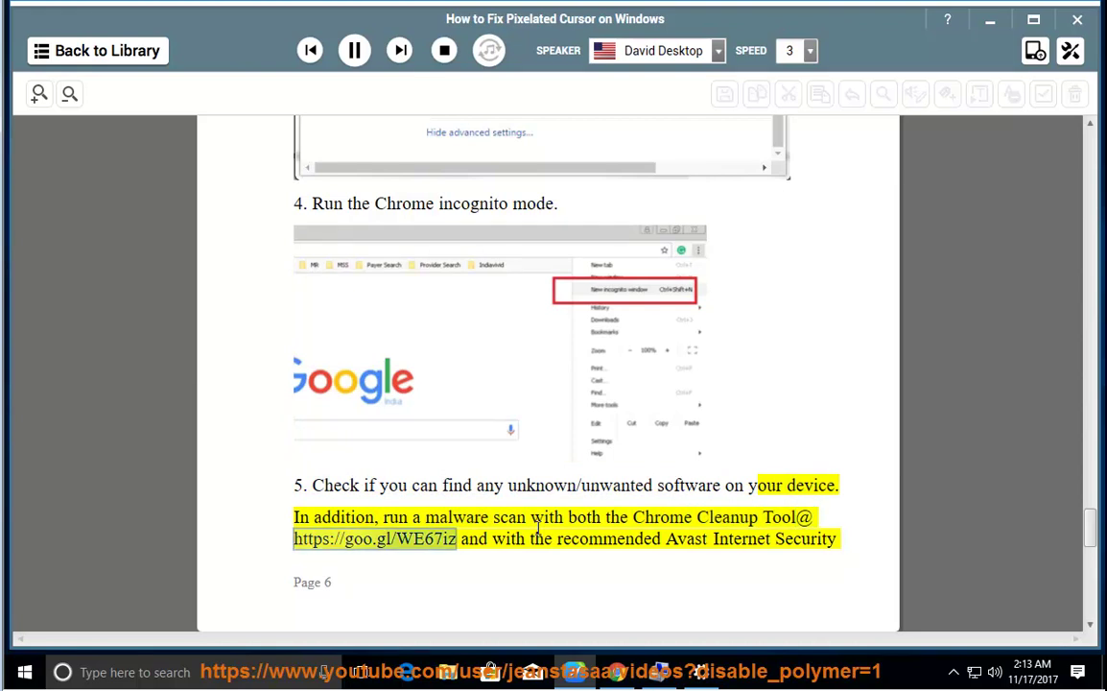
{"action": "scroll", "coordinate": [785, 526], "scroll_direction": "down", "scroll_amount": 1}
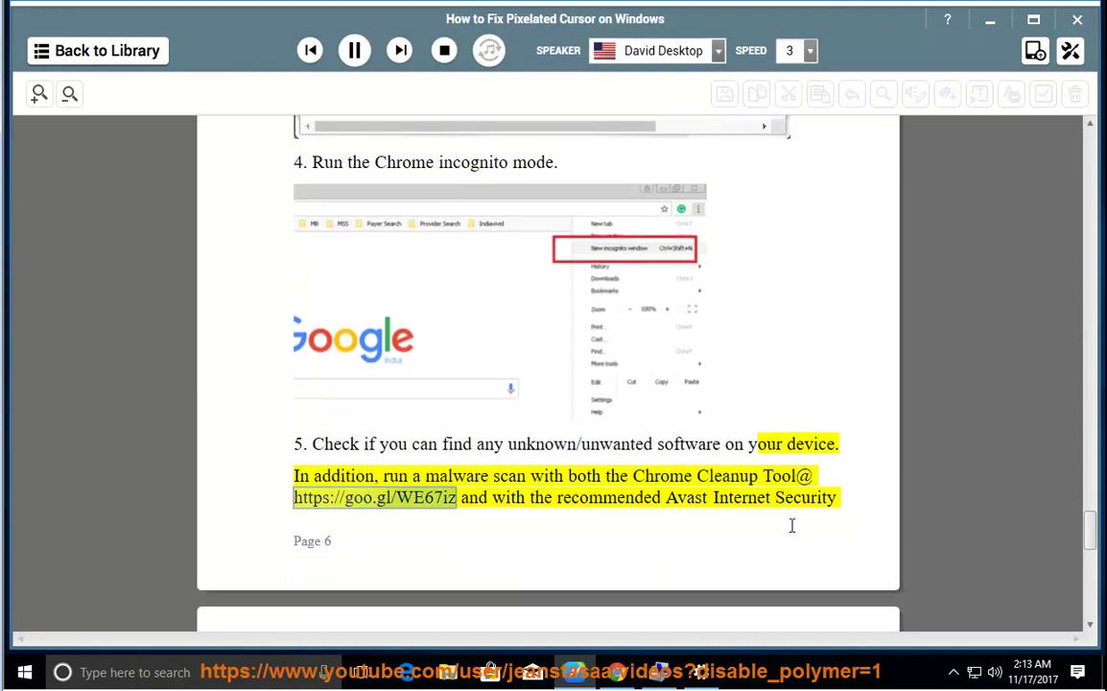